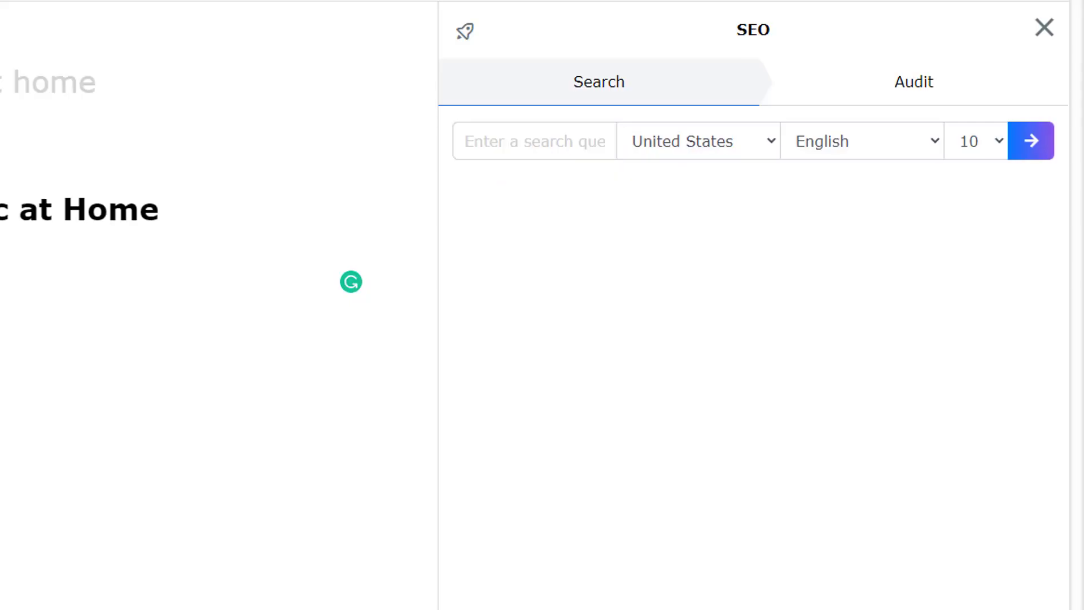
Copy the article heading and run an SEO search for "How to Record Music at Home" with United States, English and 10 results.
triple_click(434, 210)
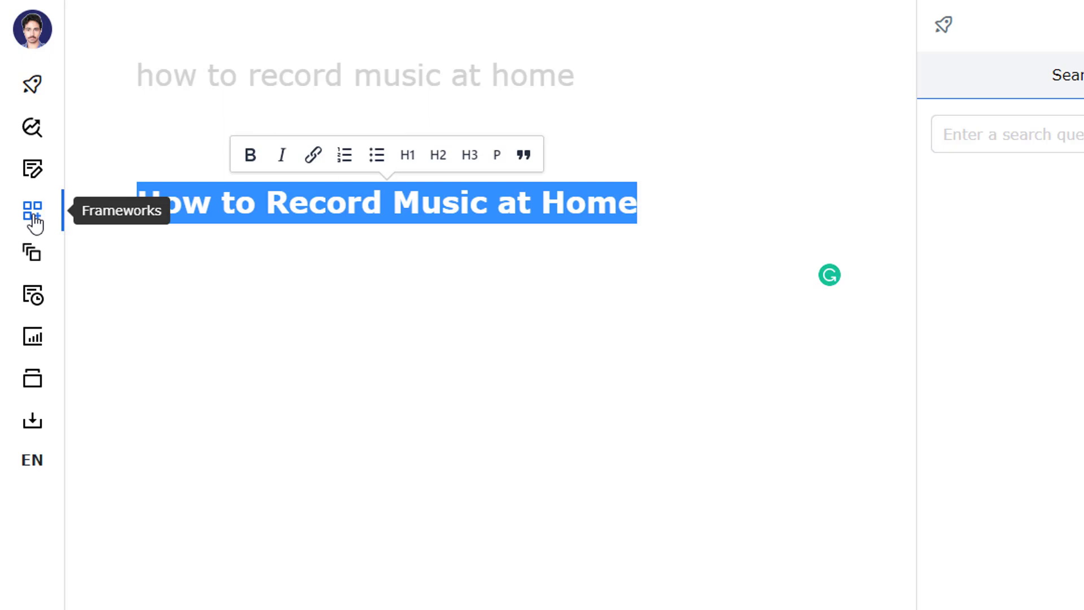
triple_click(453, 198)
key("ctrl+c")
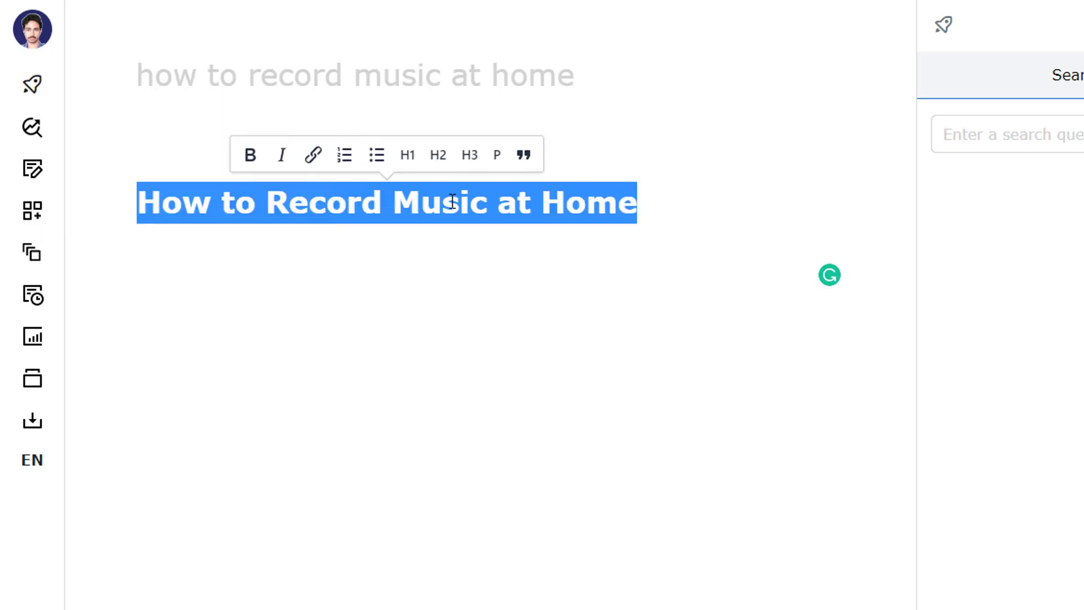
left_click(990, 137)
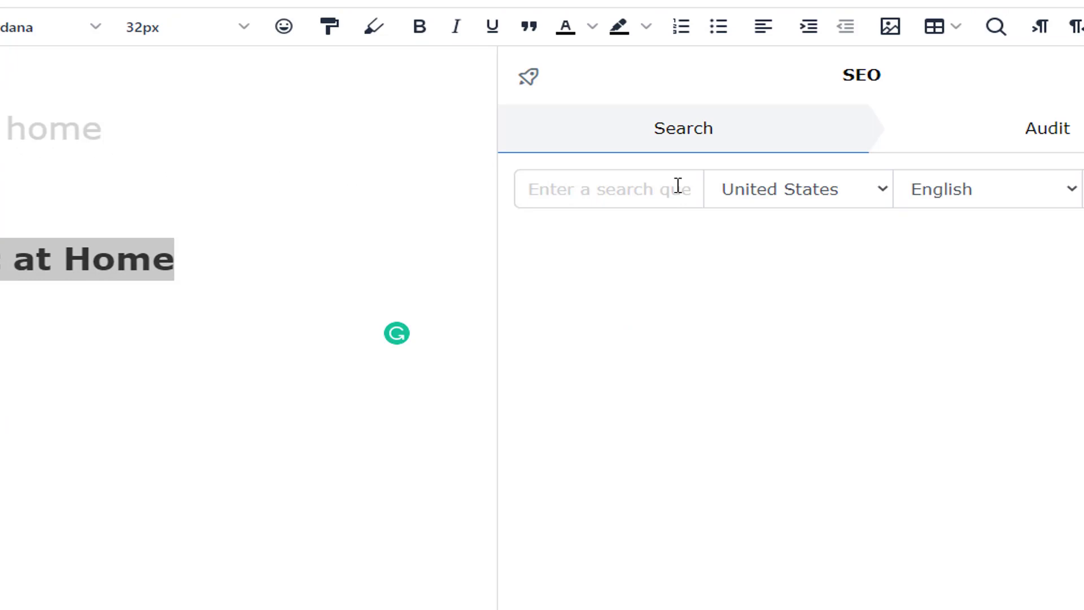
left_click(389, 174)
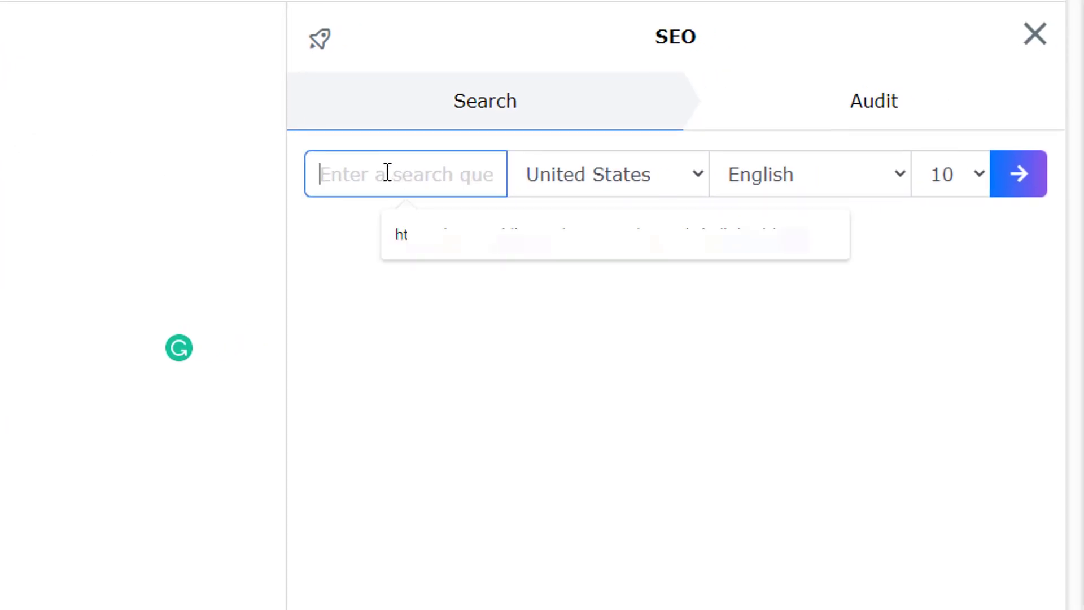
type("Record Music at Home")
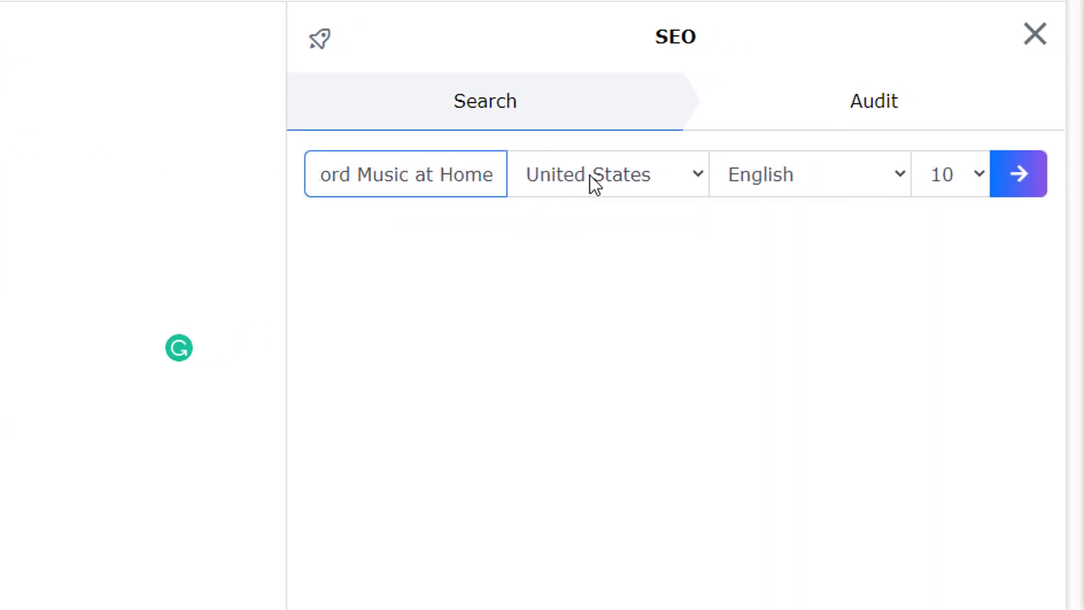
left_click(1016, 173)
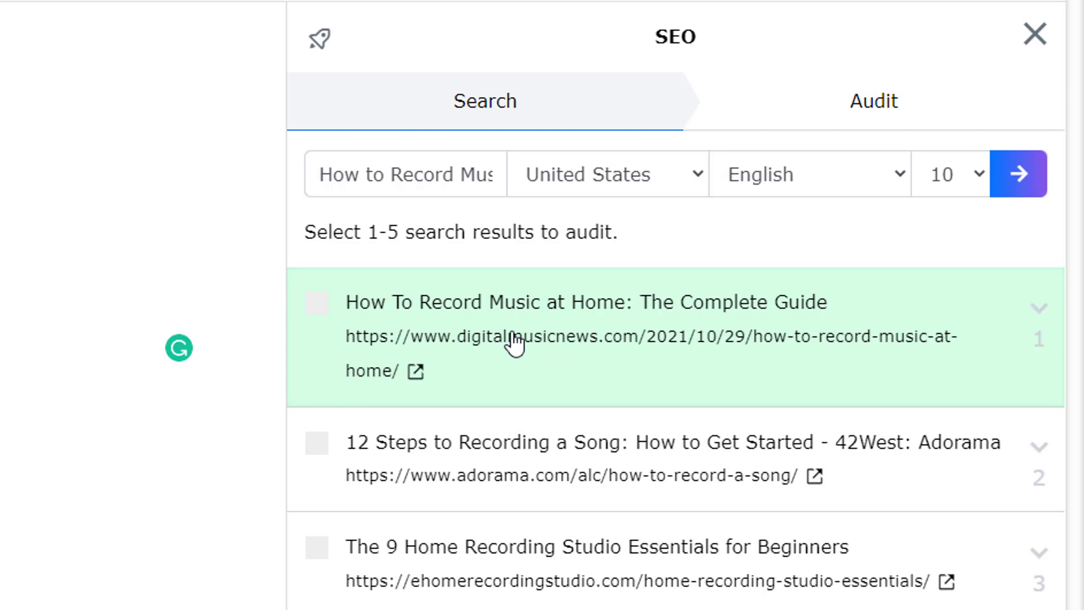
Expand the first search result, "How To Record Music at Home: The Complete Guide", and review its headings and content.
left_click(1036, 309)
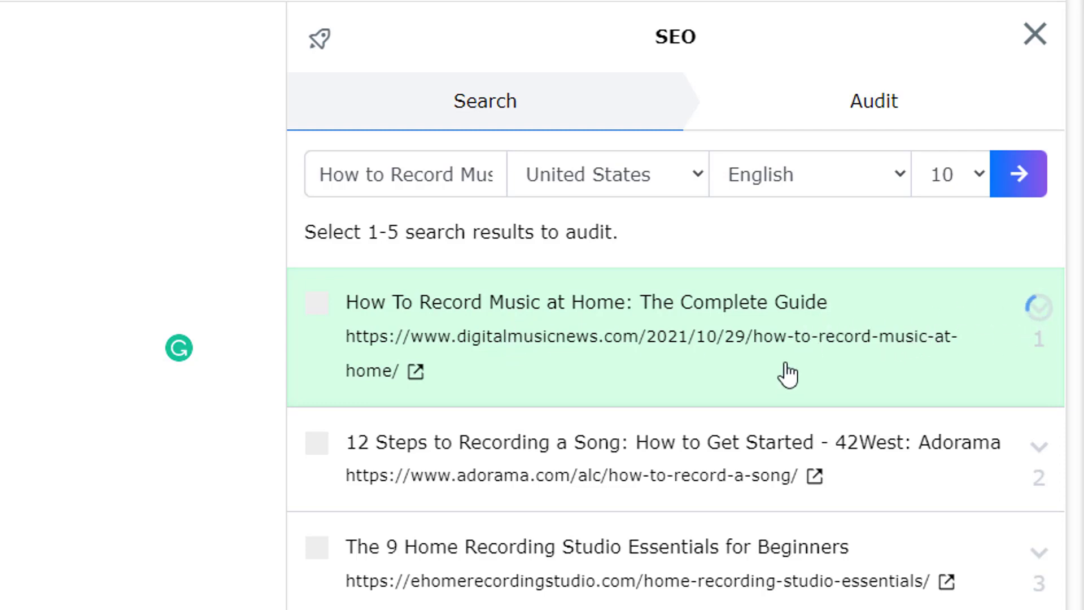
scroll(781, 375, "down", 4)
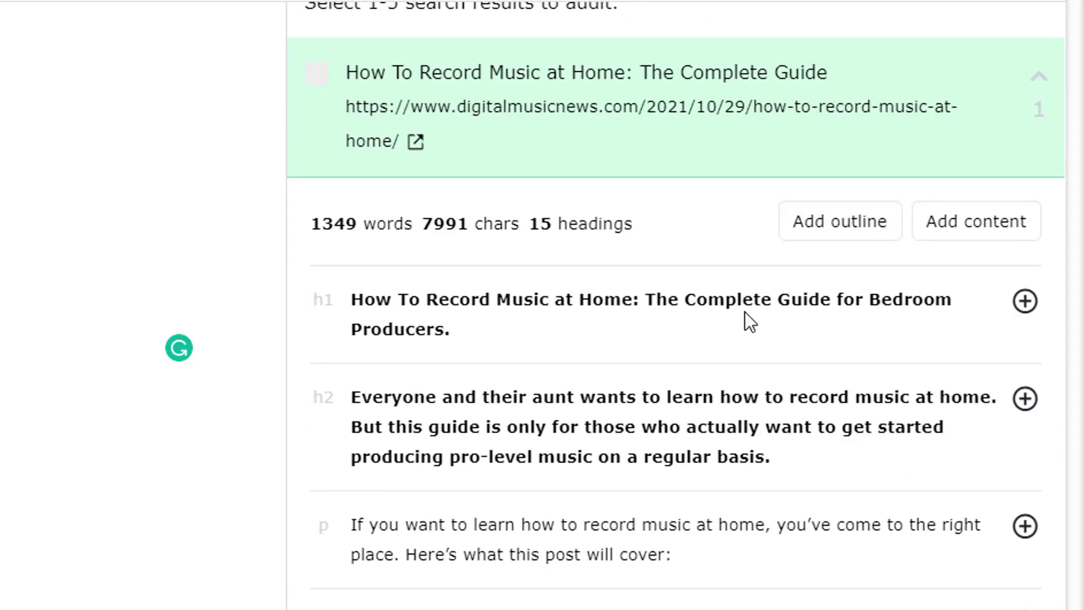
scroll(559, 545, "down", 8)
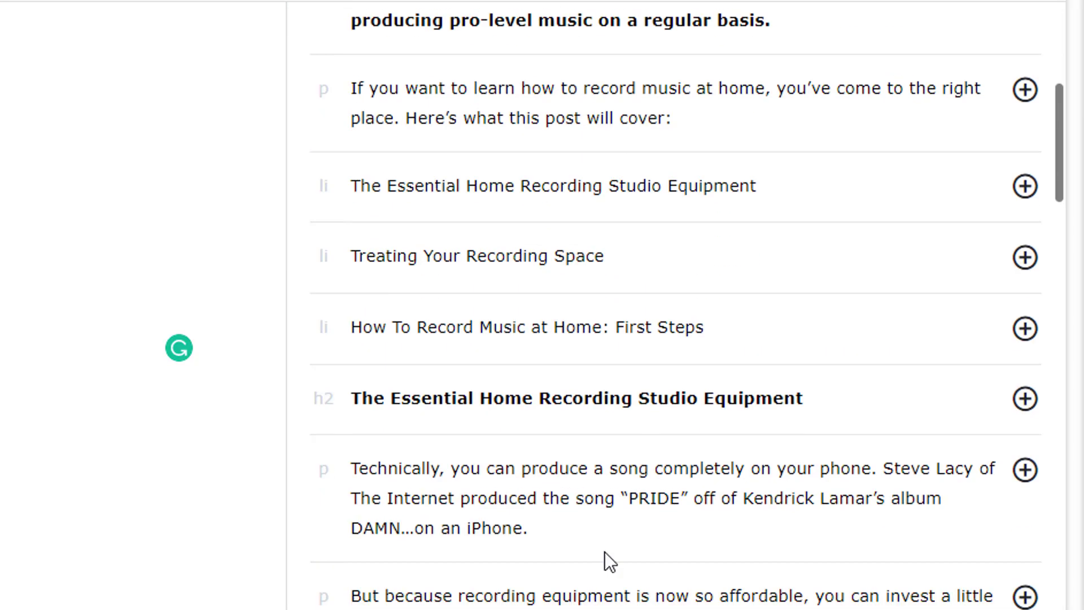
scroll(558, 476, "down", 10)
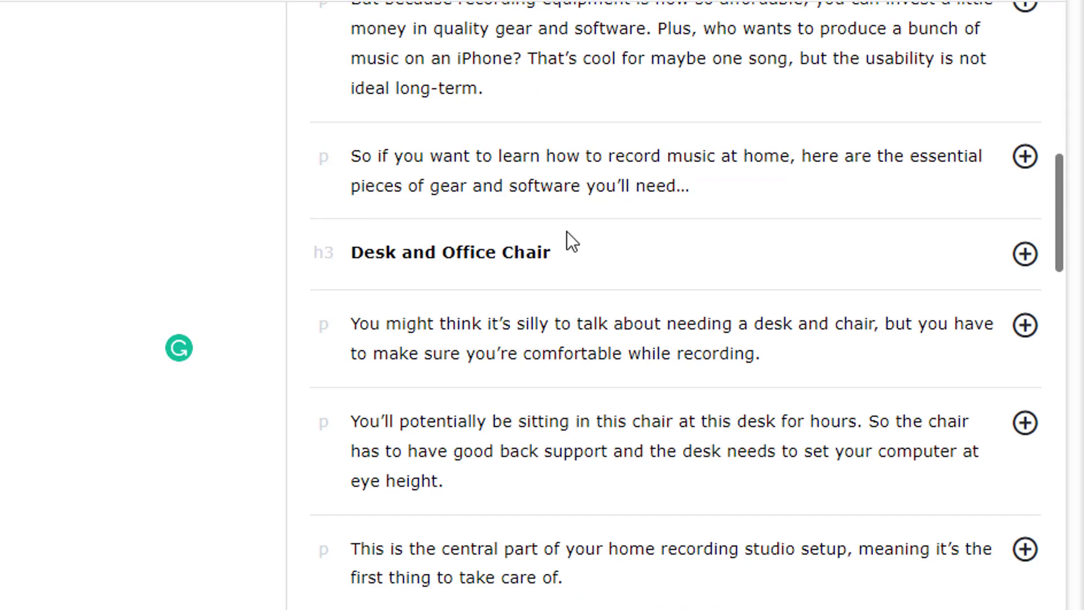
scroll(568, 239, "up", 20)
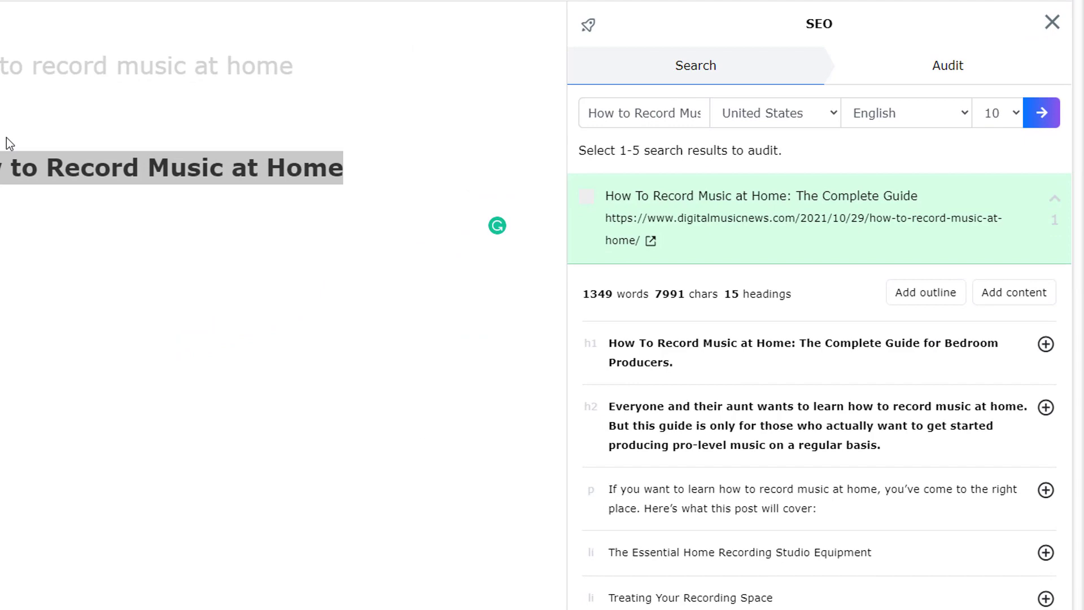
Search all categories of the Frameworks library for "INTRO" and open the Introduction framework from Blogs.
left_click(25, 261)
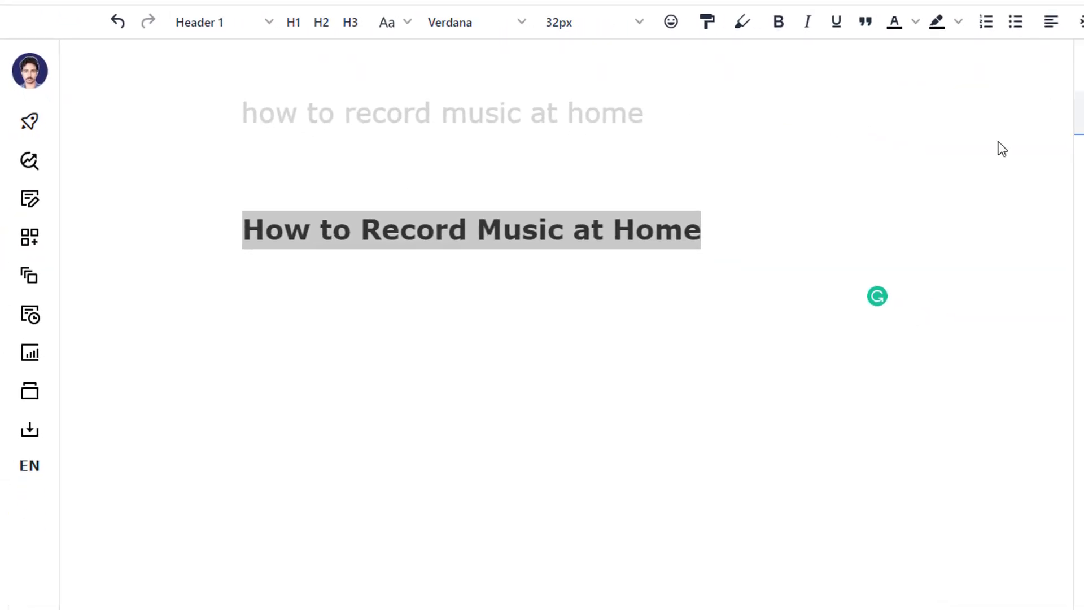
left_click(1007, 109)
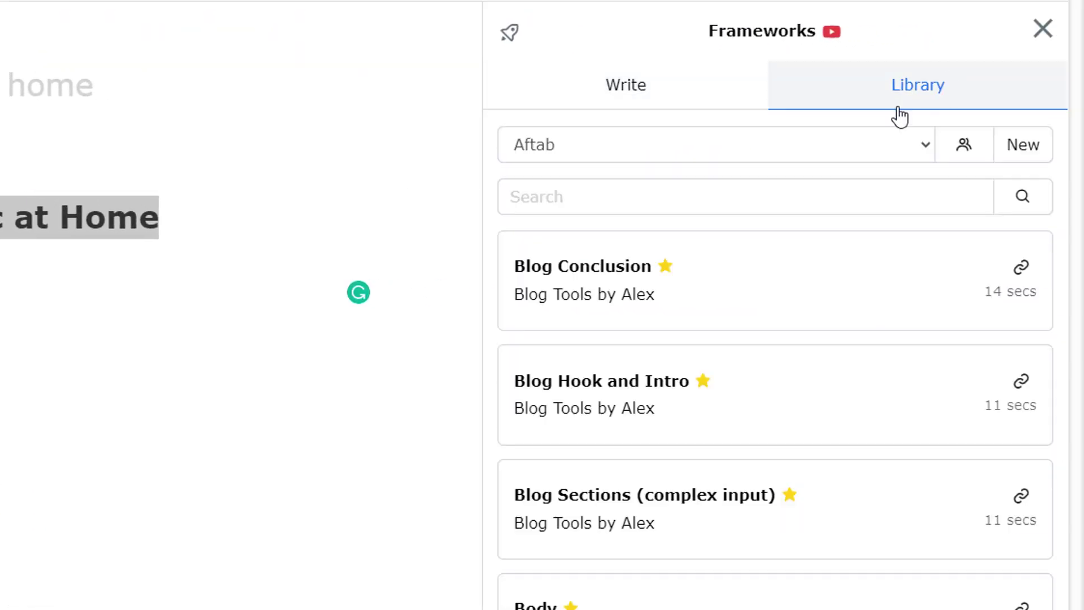
left_click(626, 154)
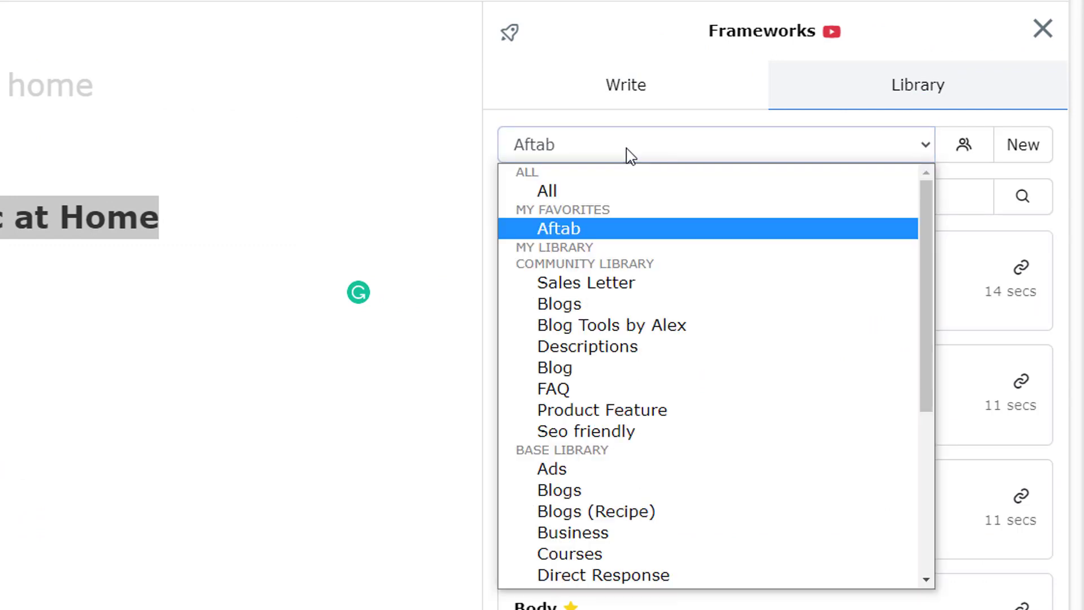
left_click(595, 192)
left_click(592, 197)
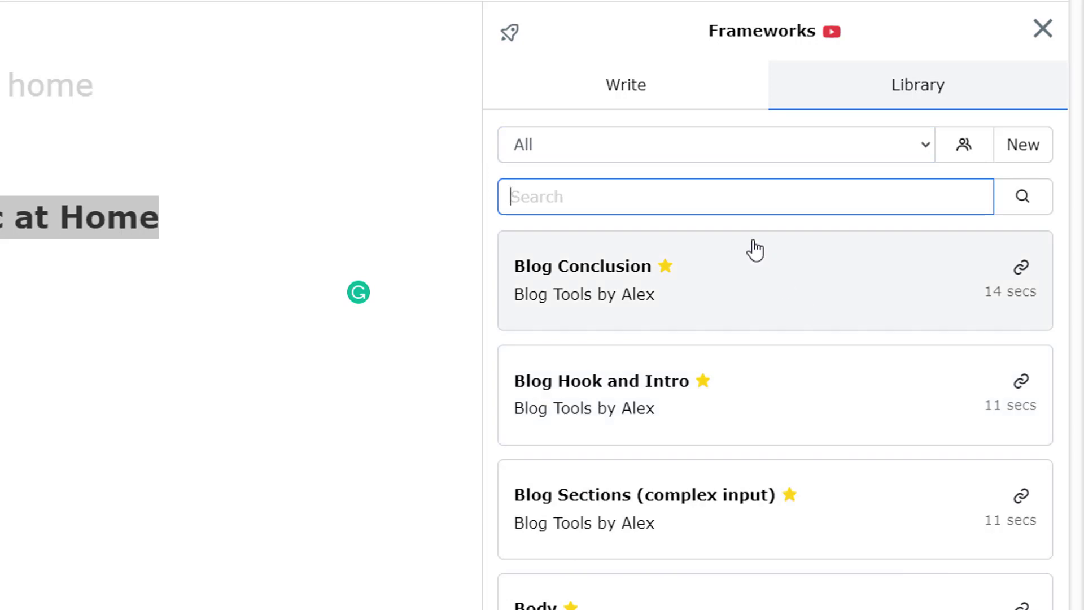
type("INTRO")
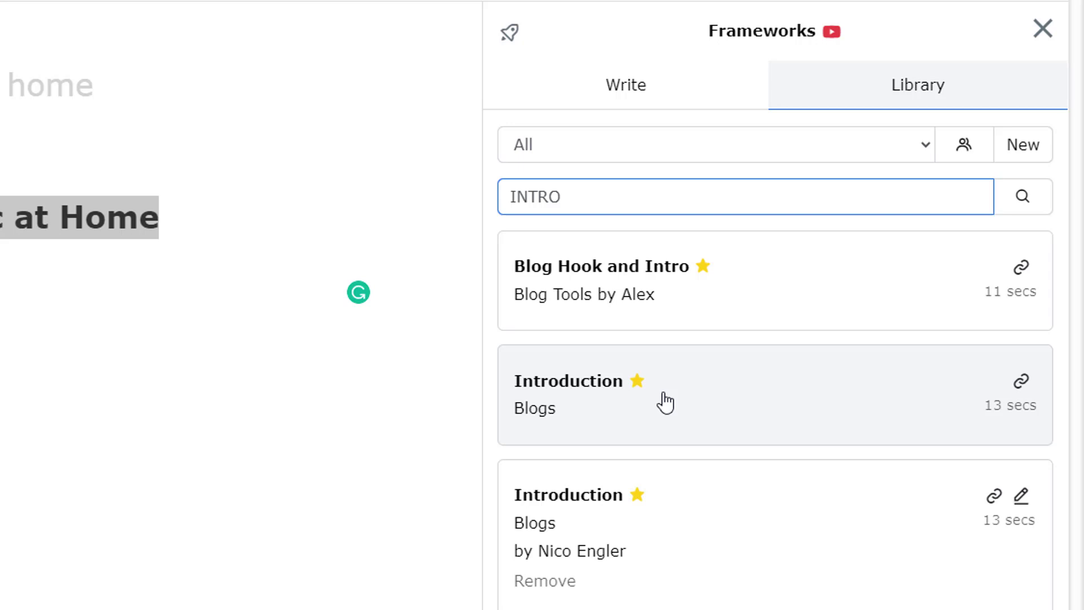
left_click(665, 401)
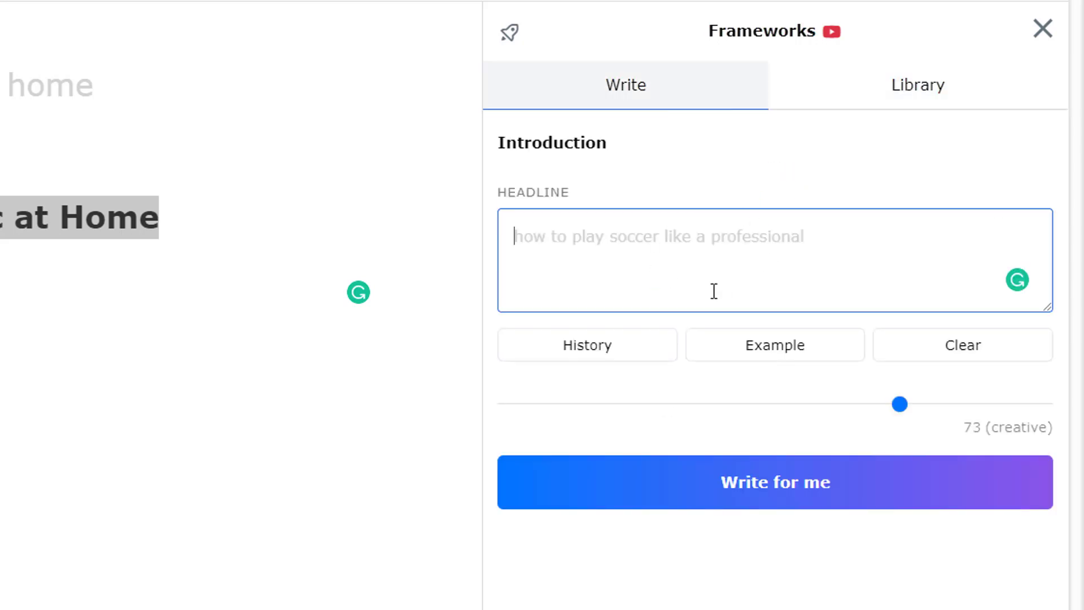
Generate introductions with the headline "How to Record Music at Home" and the creativity level set to 100.
key("ctrl+v")
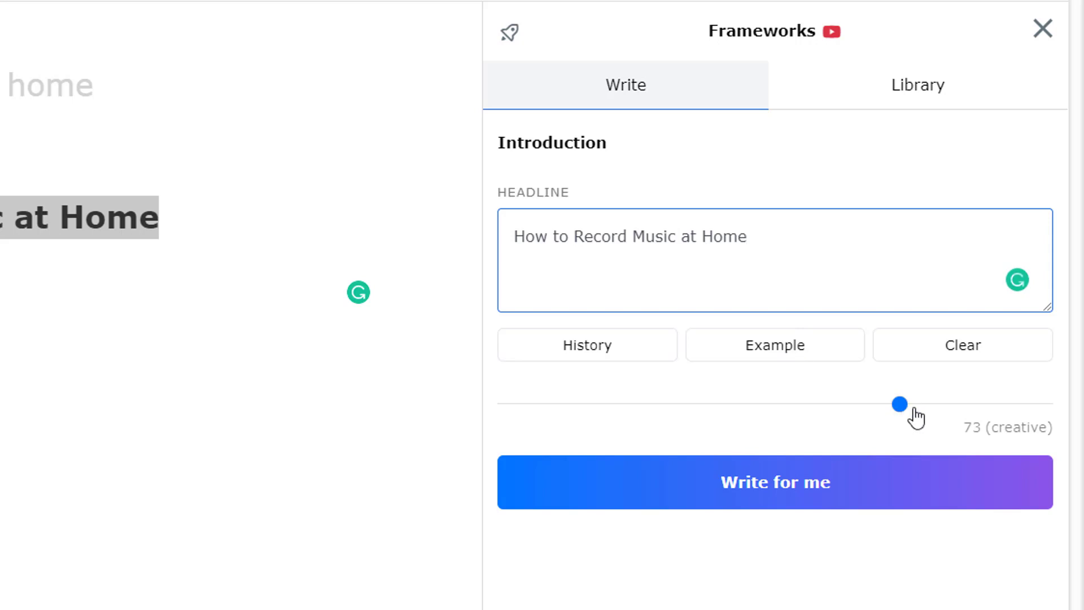
left_click_drag(906, 413, 1079, 404)
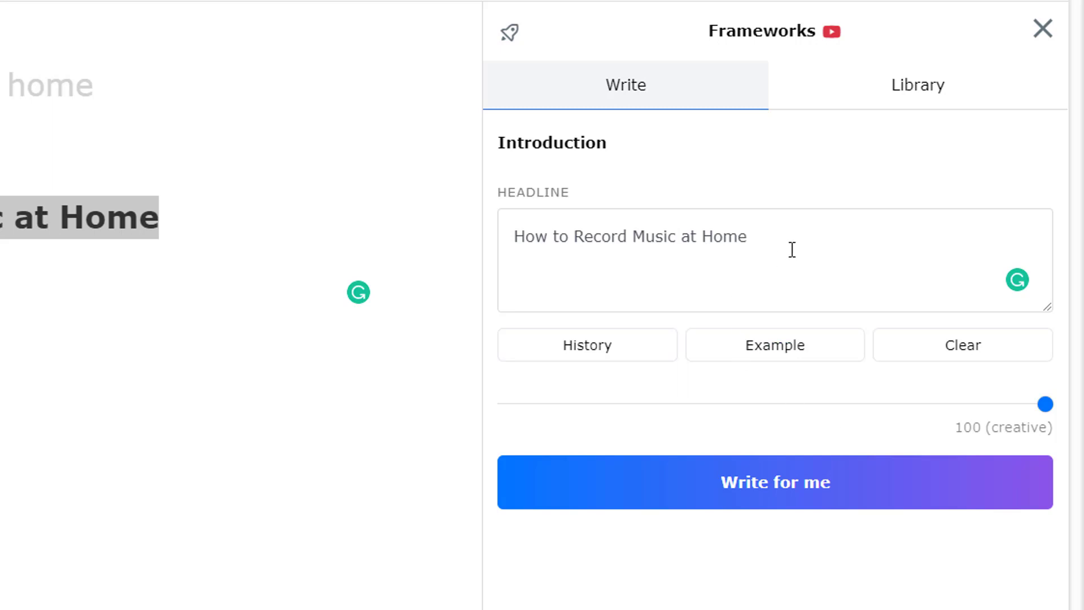
left_click_drag(773, 232, 513, 226)
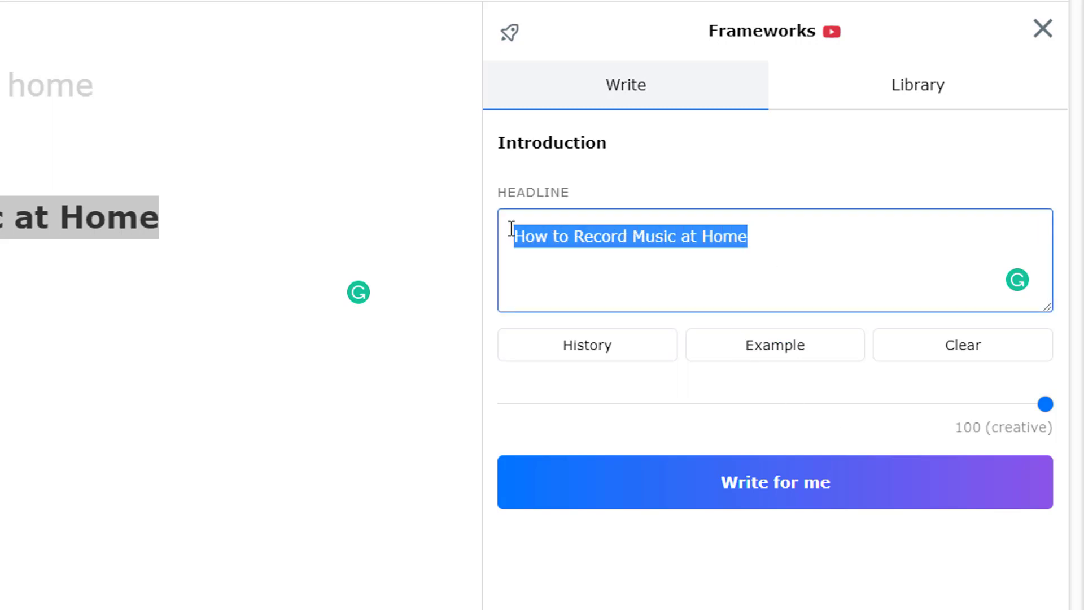
left_click(631, 240)
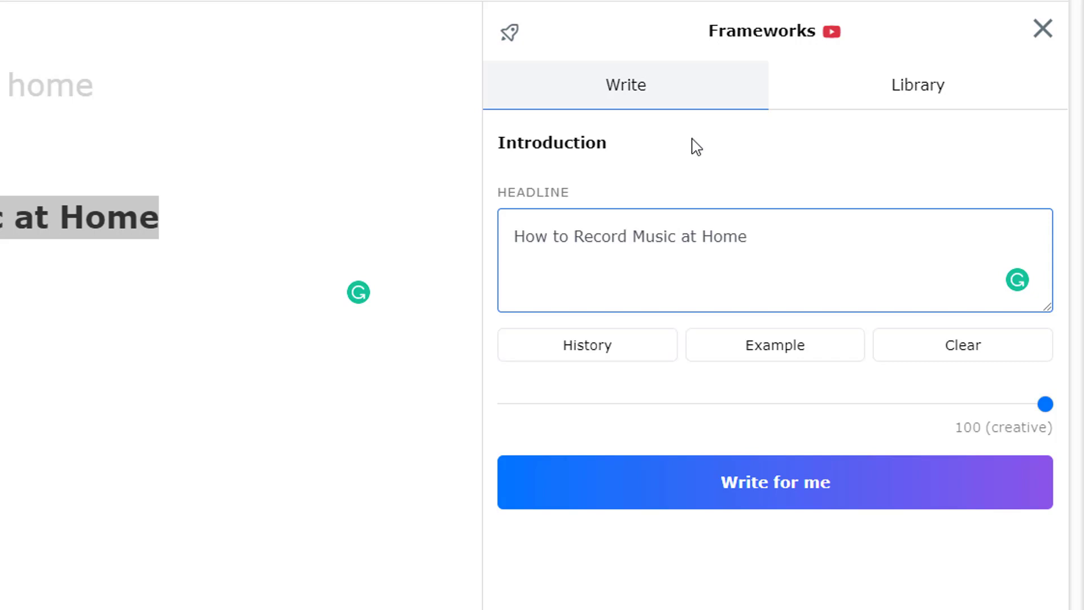
left_click_drag(785, 239, 496, 232)
left_click(865, 484)
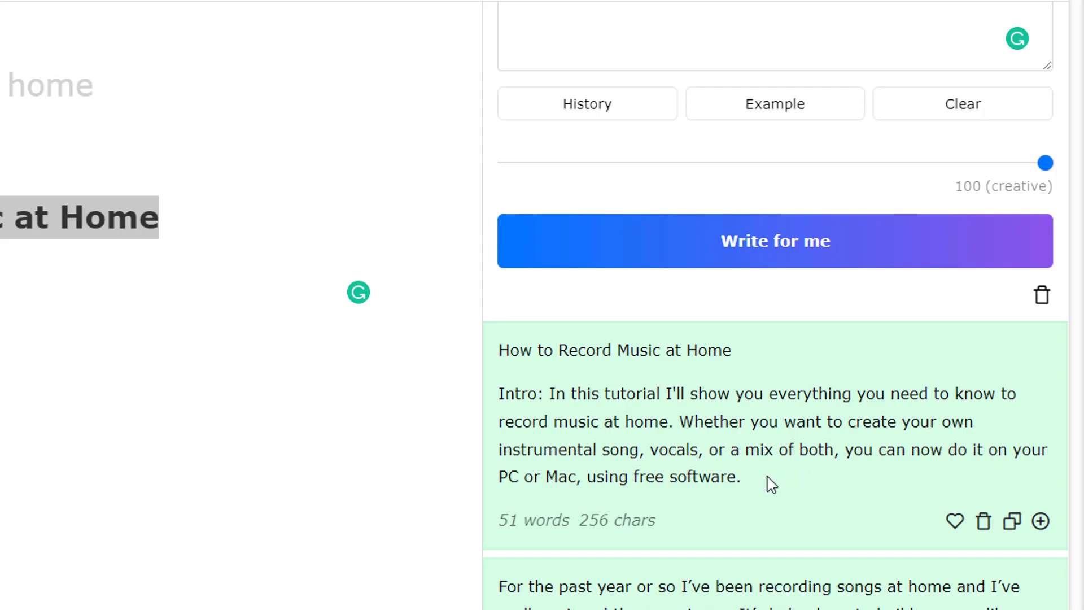
Insert the first generated introduction, from "In this tutorial" to "using free software.", as a paragraph below the article heading.
left_click_drag(762, 477, 553, 401)
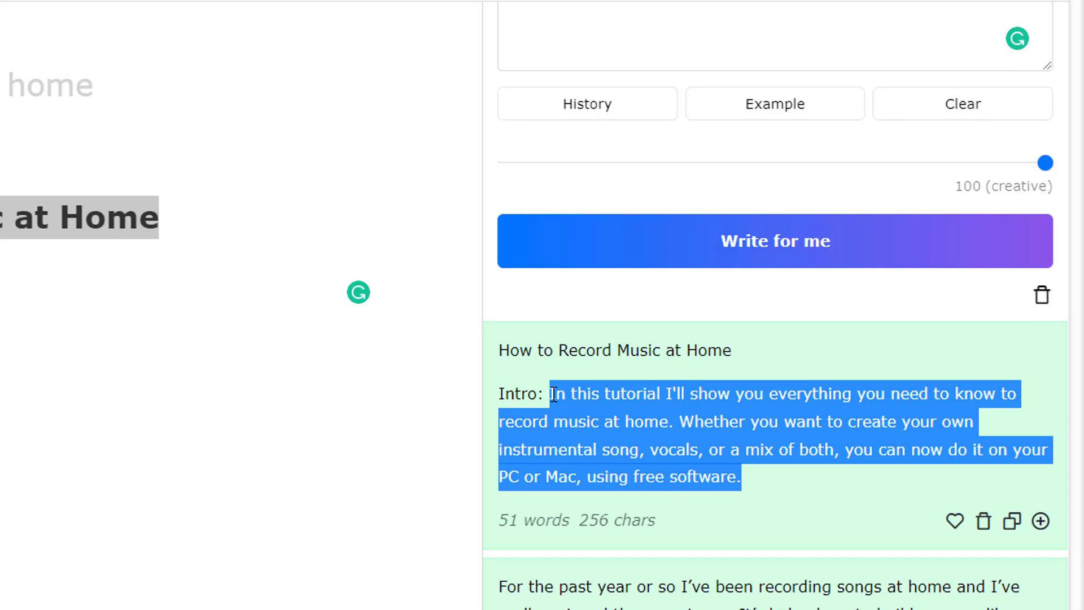
left_click(31, 220)
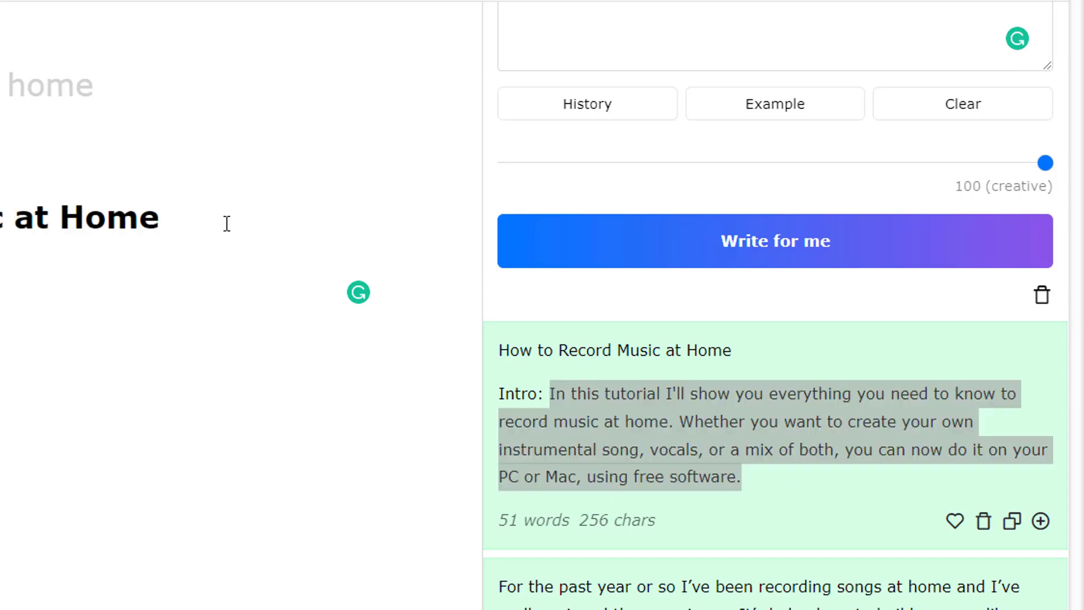
key("Return")
type("In this tutorial I'll show you everything you need to know to record music at home. Whether you want to create your own instrumental song, vocals, or a mix of both, you can now do it on your PC or Mac, using free software.")
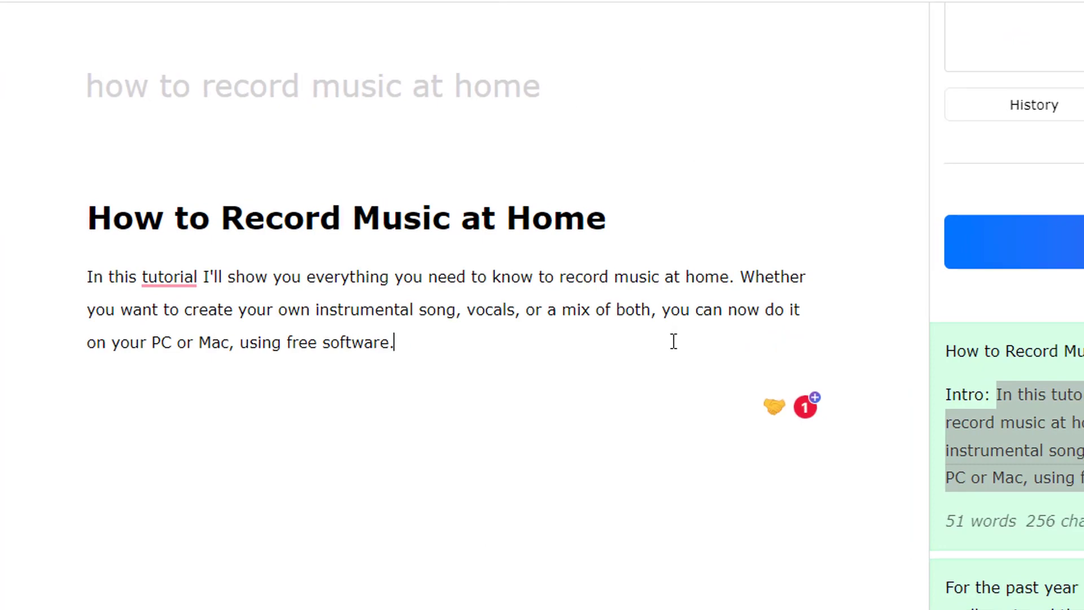
scroll(1073, 367, "up", 5)
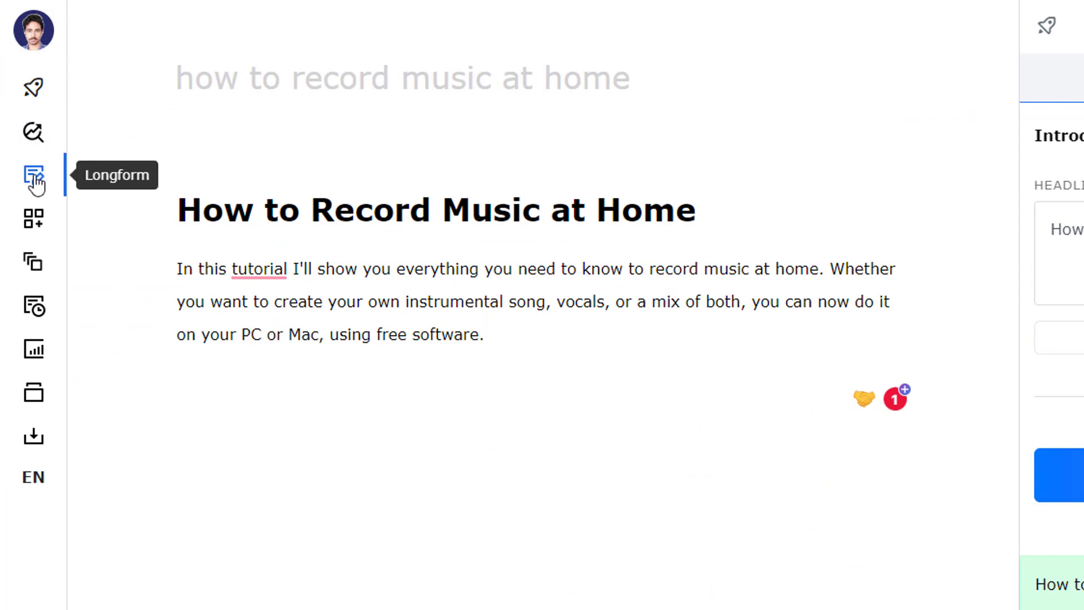
Generate briefs from the article heading with the Longform Brief tool.
left_click(35, 179)
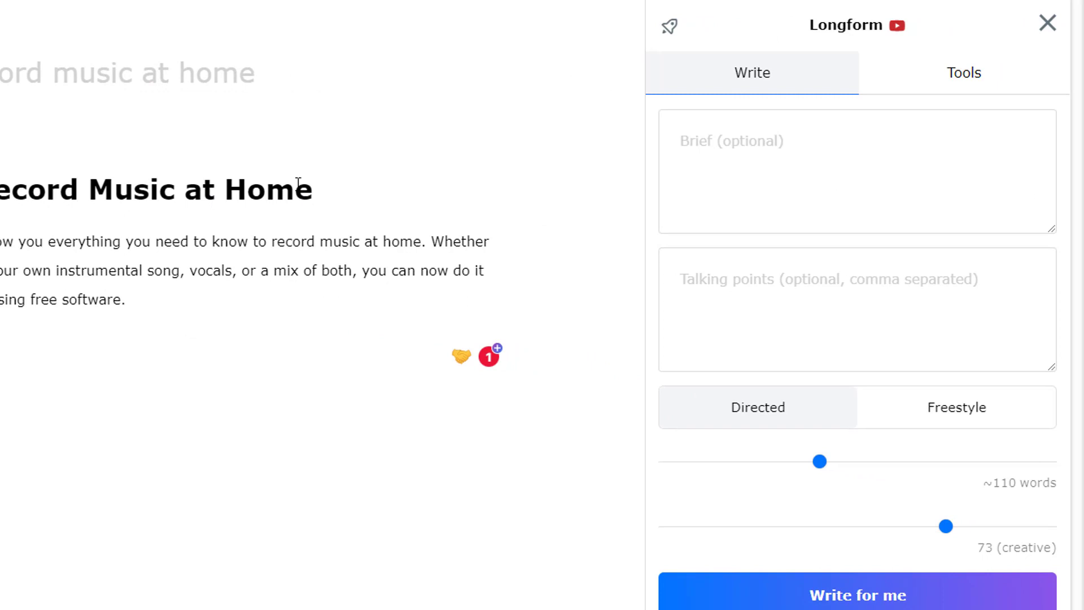
triple_click(270, 189)
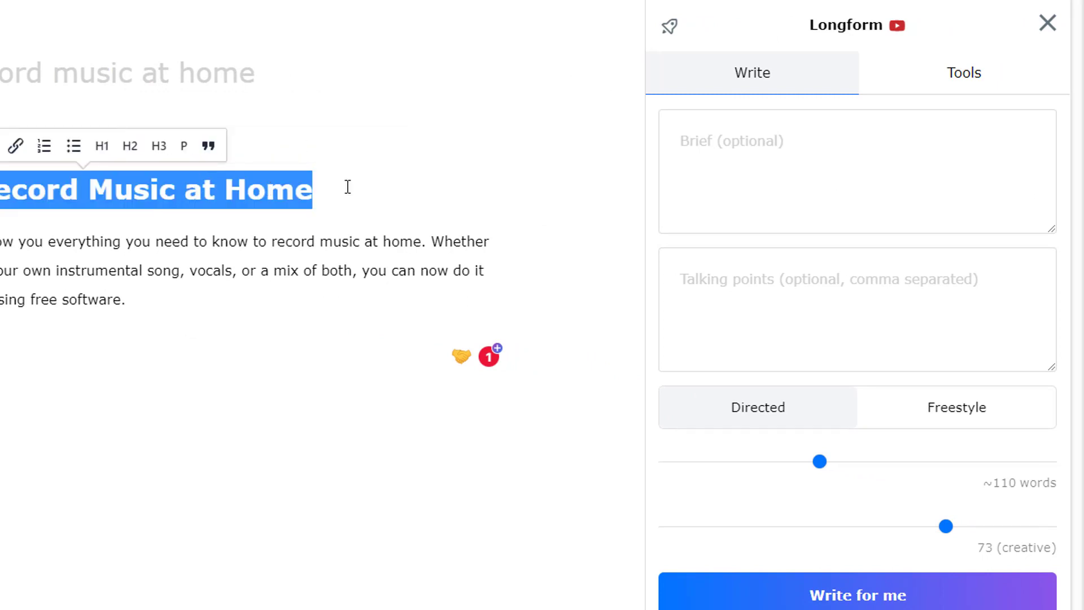
left_click(948, 79)
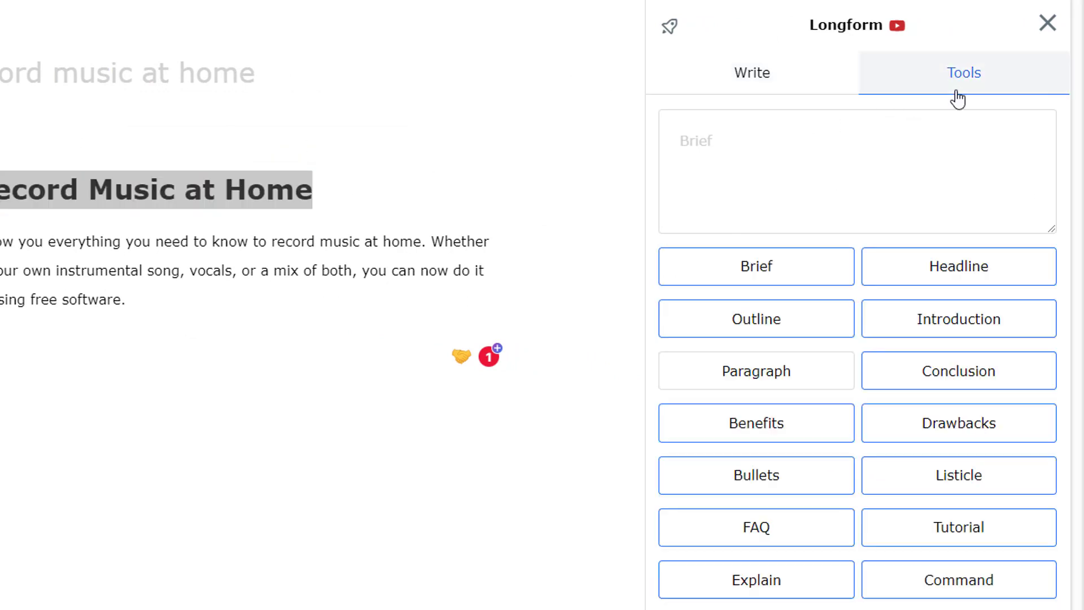
left_click(774, 269)
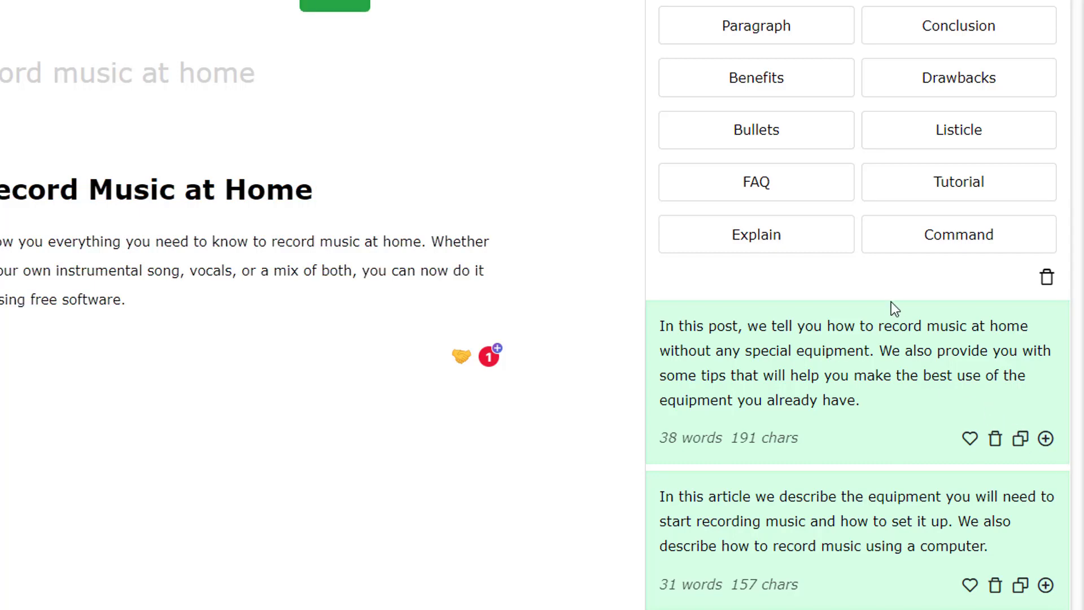
Fill the Longform brief with the generated text starting "In this post, we tell you how to record music at home".
scroll(895, 310, "up", 5)
right_click(743, 145)
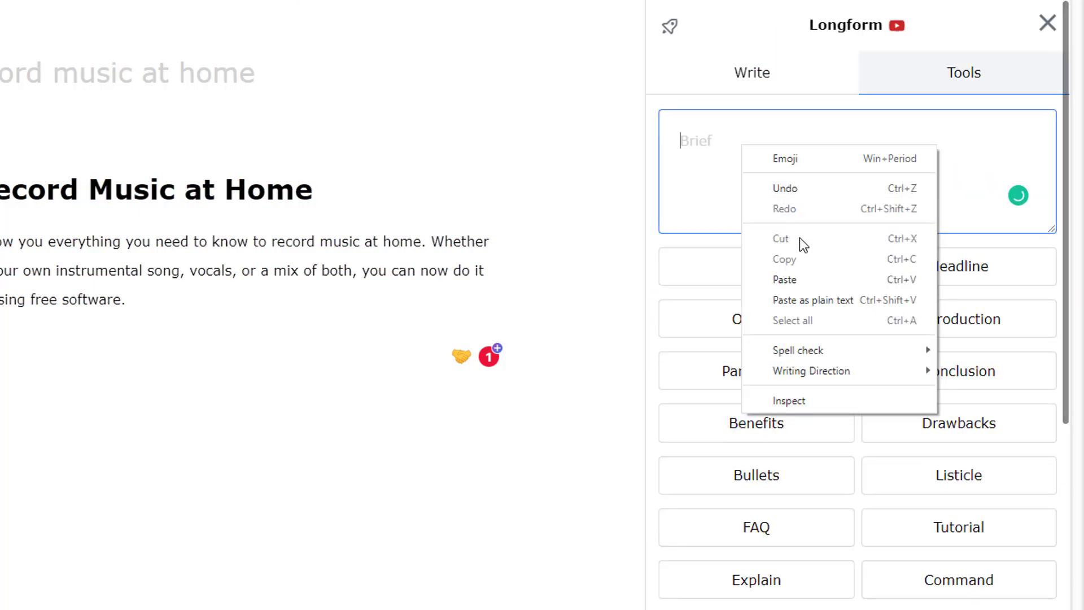
left_click(802, 282)
Generate introductions from the article heading with the Longform Introduction tool and review the suggestions.
triple_click(263, 187)
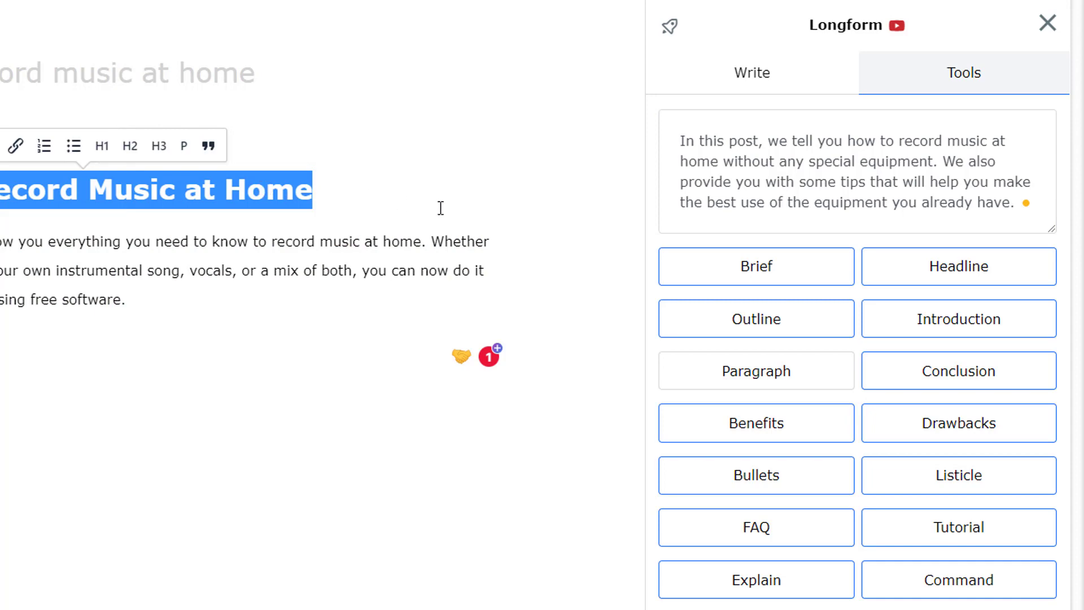
left_click(912, 326)
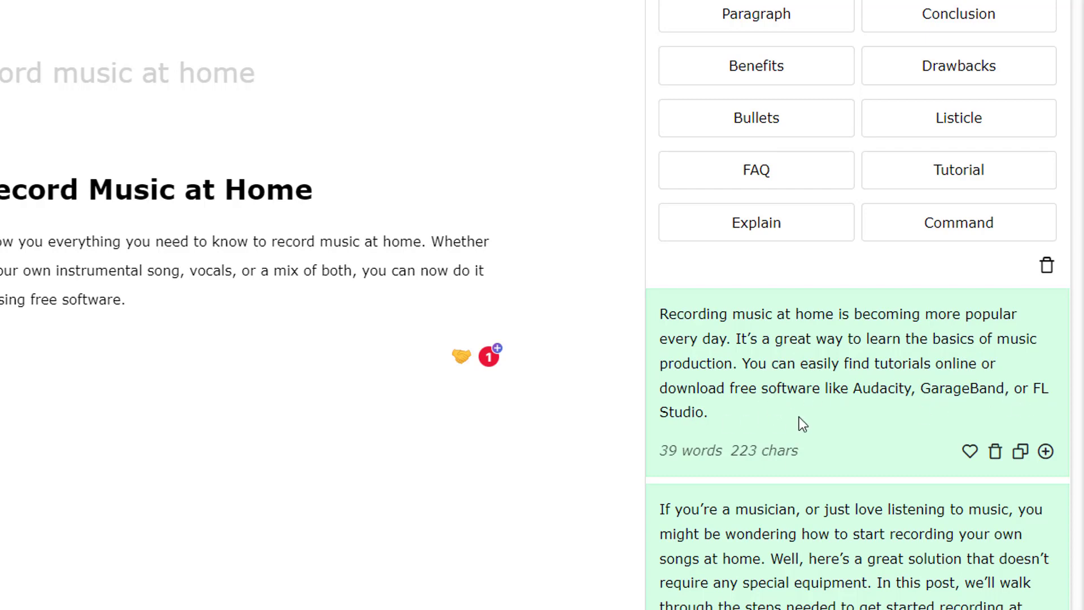
scroll(871, 397, "down", 1)
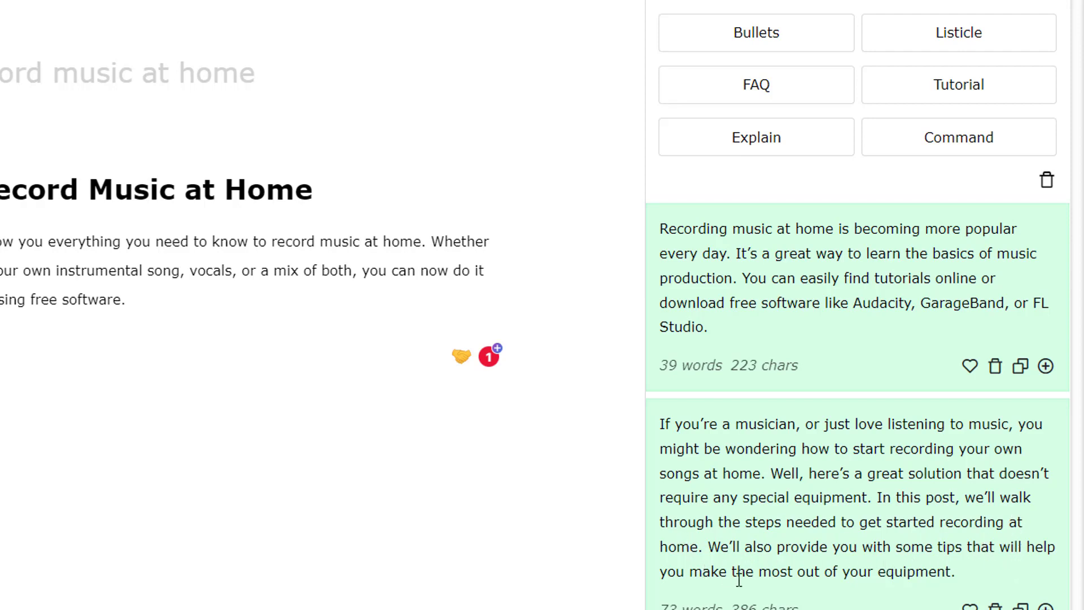
scroll(801, 584, "down", 1)
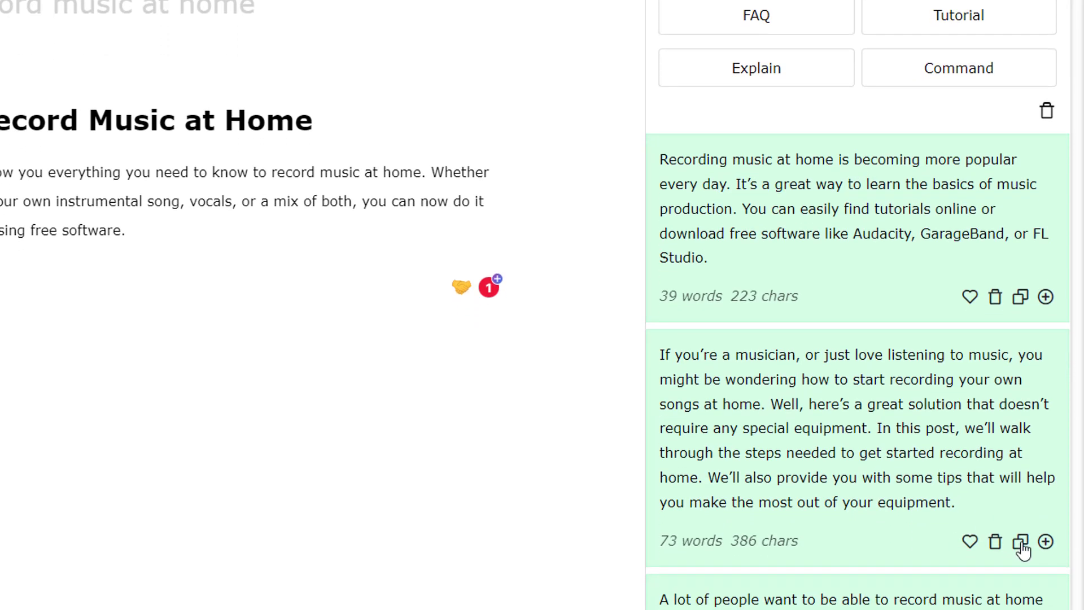
Insert the generated introduction starting "If you're a musician, or just love listening to music" as a new paragraph below the existing one.
left_click(233, 244)
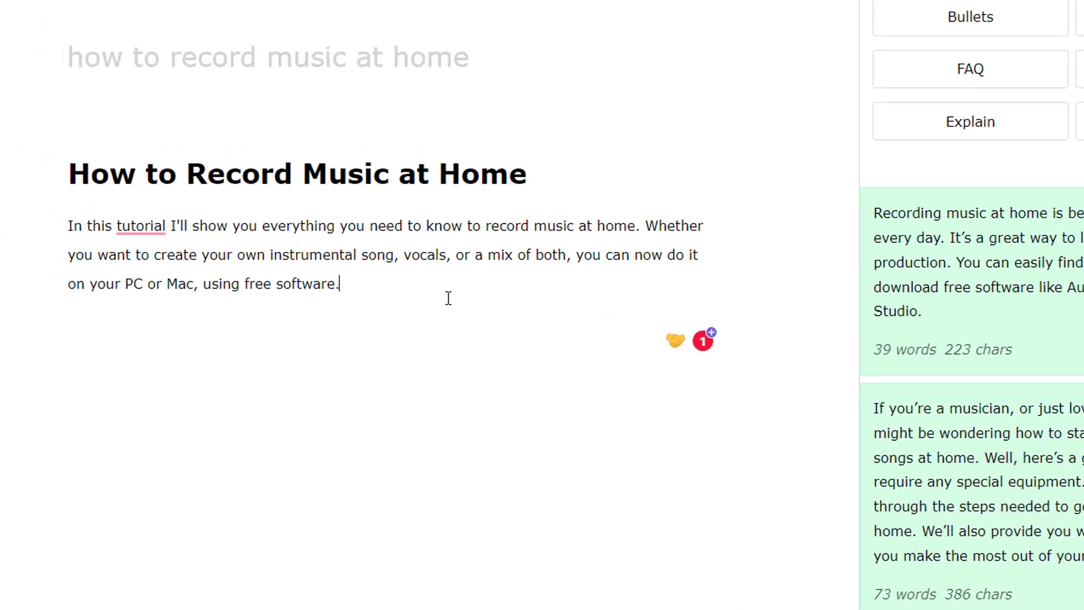
key("Return")
type("If you’re a musician, or just love listening to music, you might be wondering how to start recording your own songs at home. Well, here’s a great solution that doesn’t require any special equipment. In this post, we’ll walk through the steps needed to get started recording at home. We’ll also provide you with some tips that will help you make the most out of your equipment.")
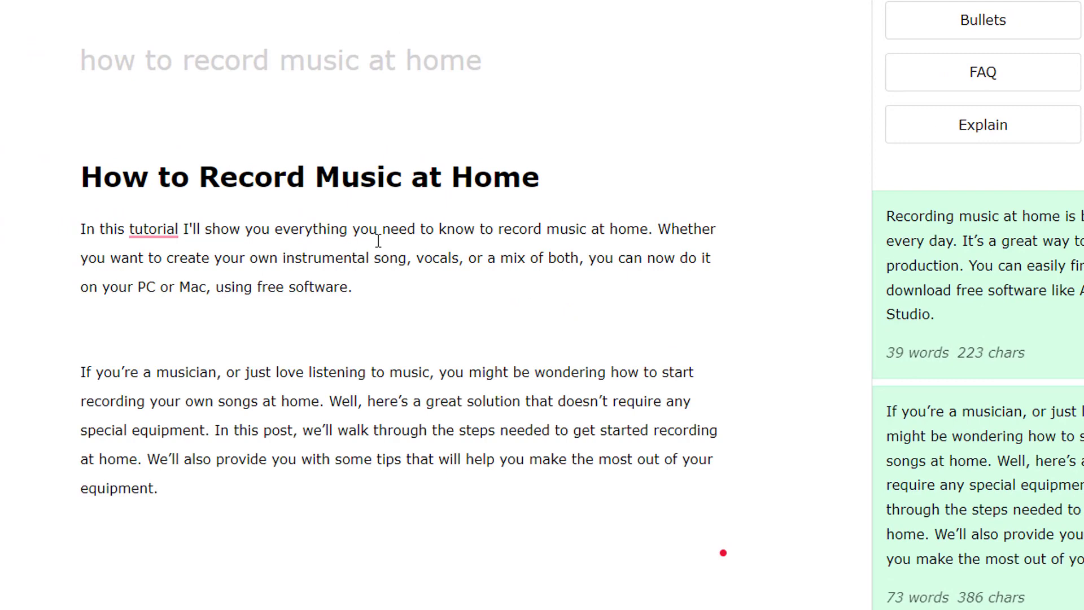
Compare the two introduction paragraphs in the article with each other and with the Longform brief text.
triple_click(452, 263)
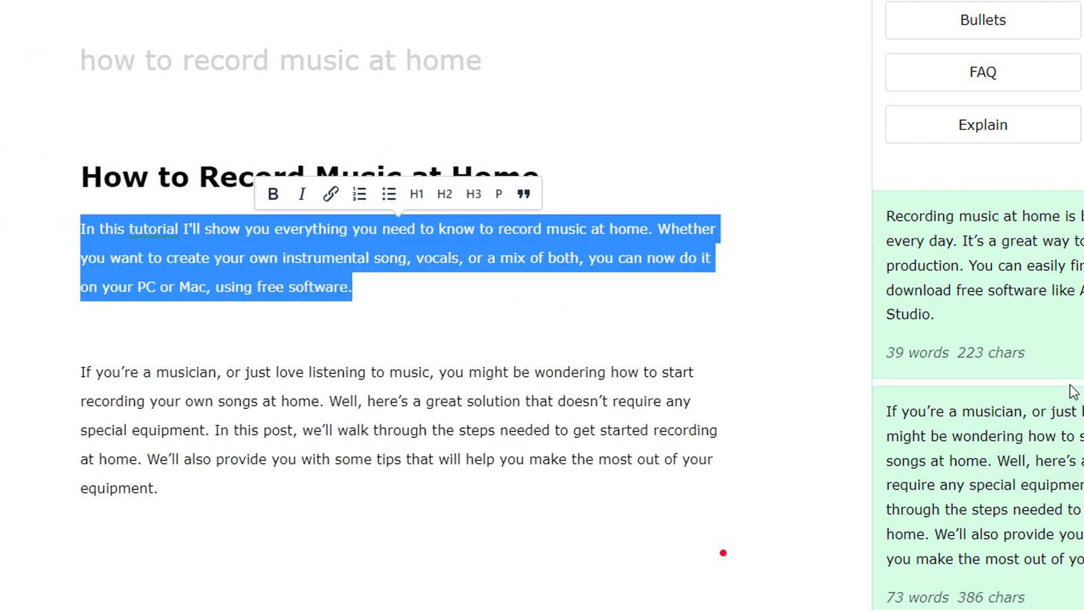
scroll(1069, 395, "up", 5)
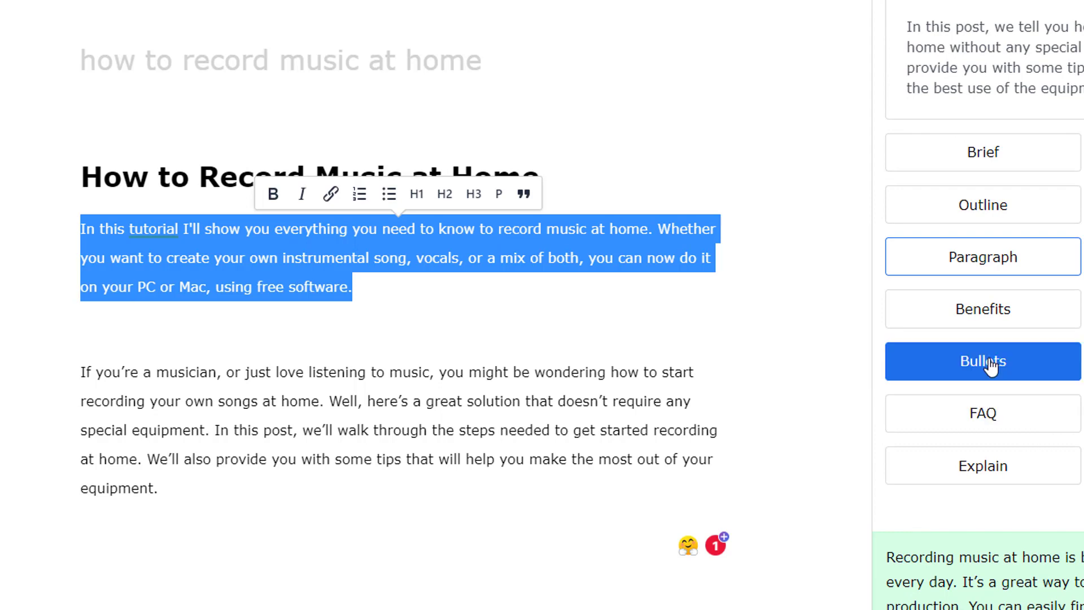
scroll(991, 359, "up", 2)
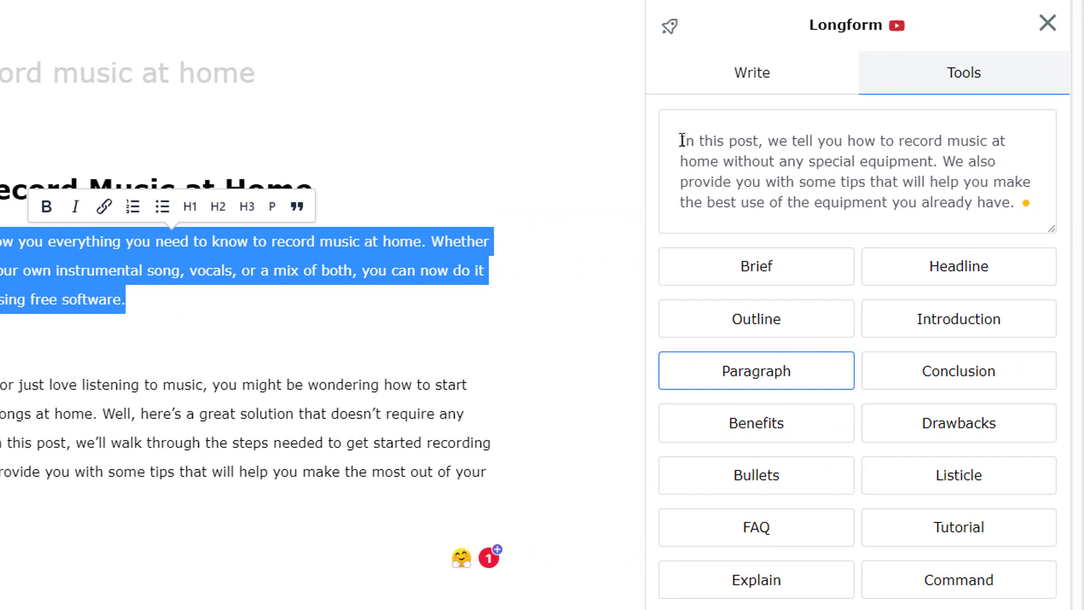
left_click_drag(681, 140, 1013, 198)
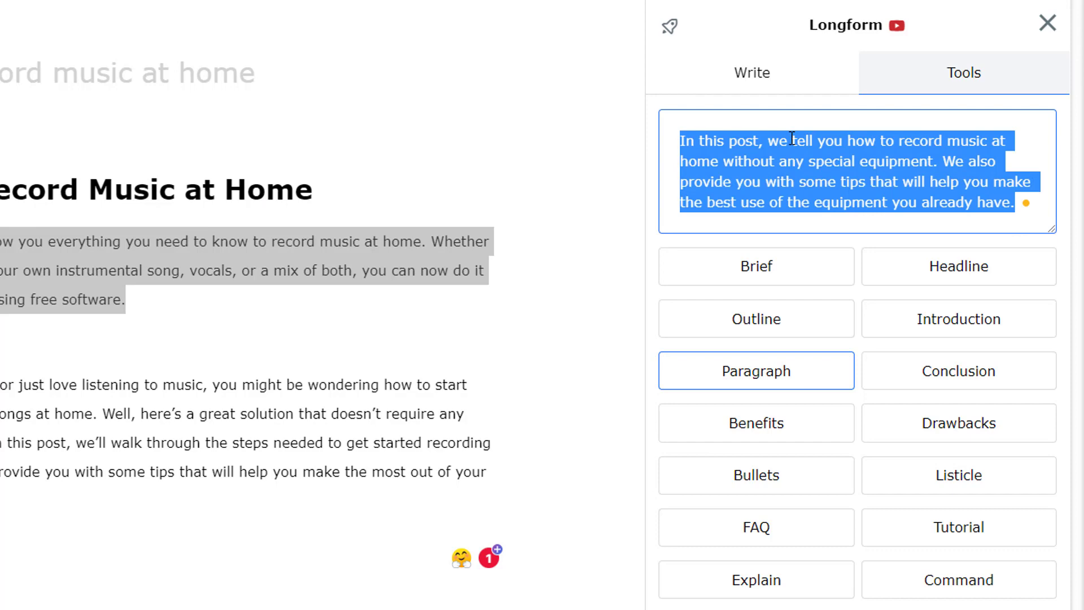
left_click(806, 167)
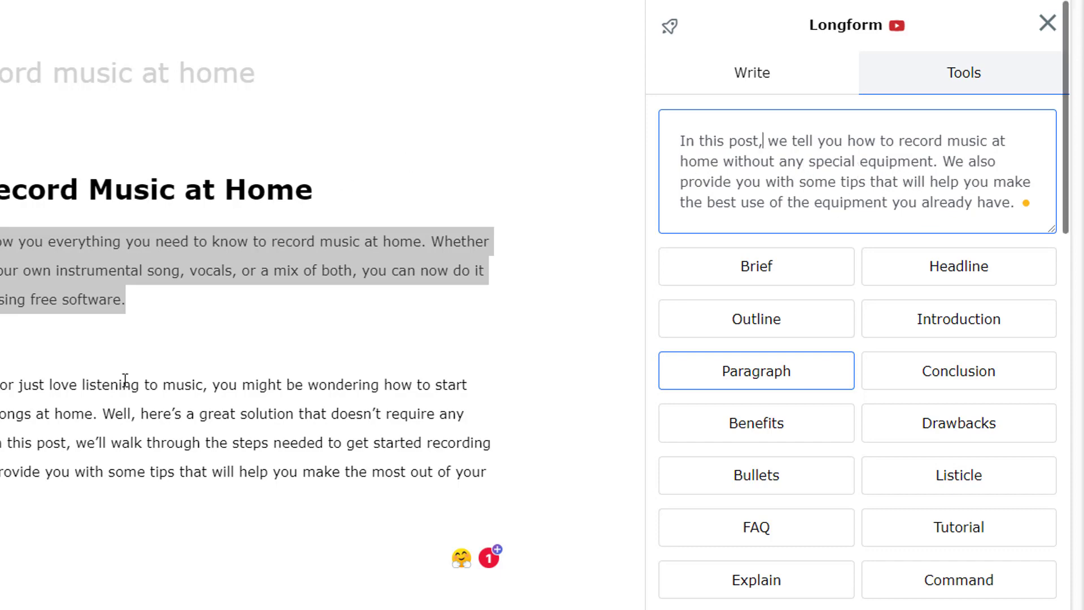
left_click(117, 415)
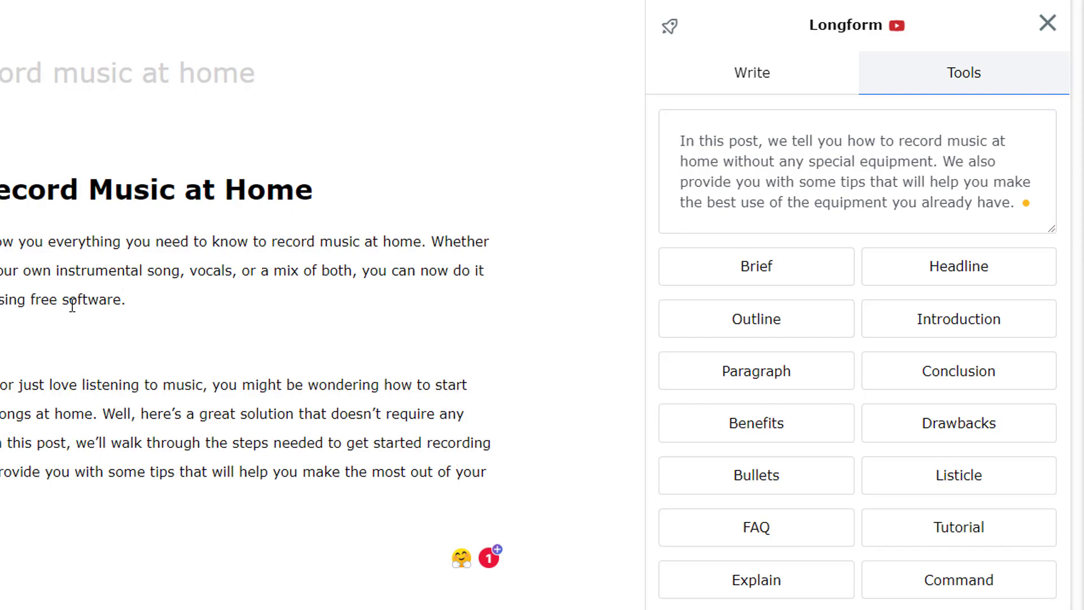
left_click(205, 493)
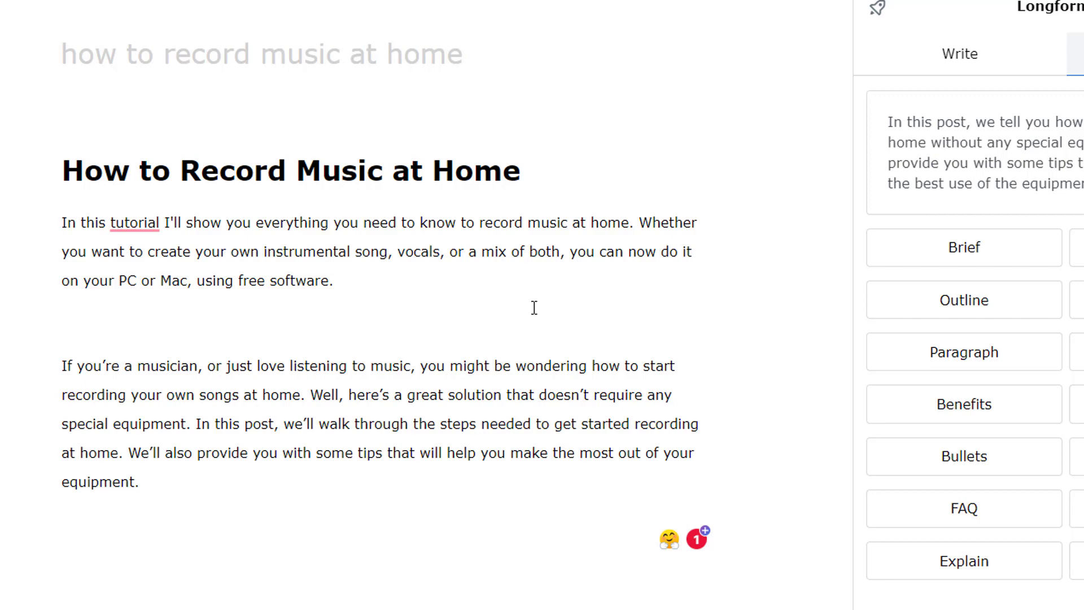
triple_click(319, 248)
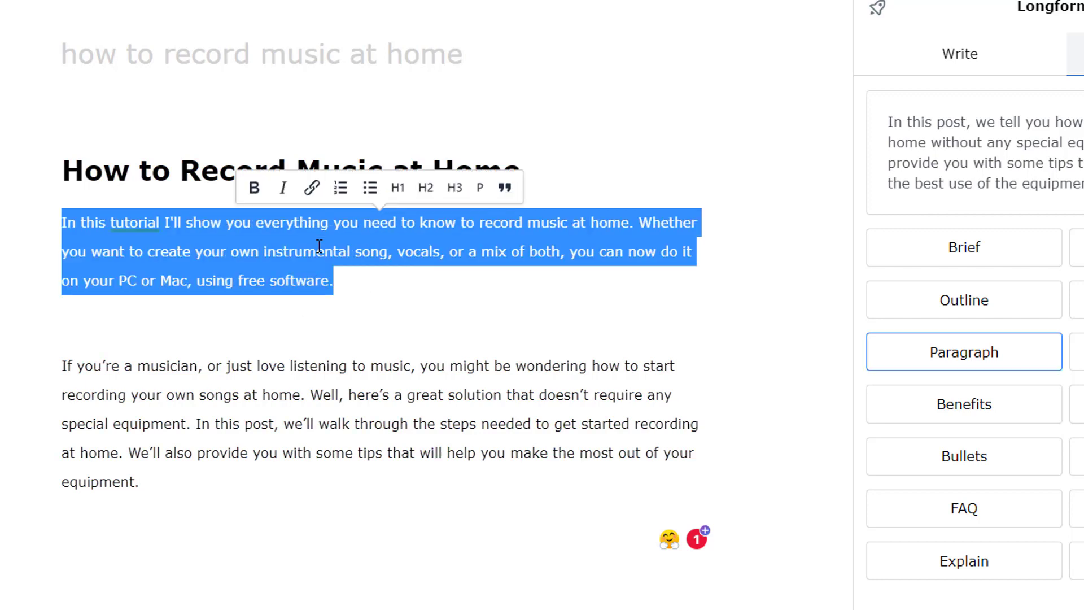
triple_click(347, 432)
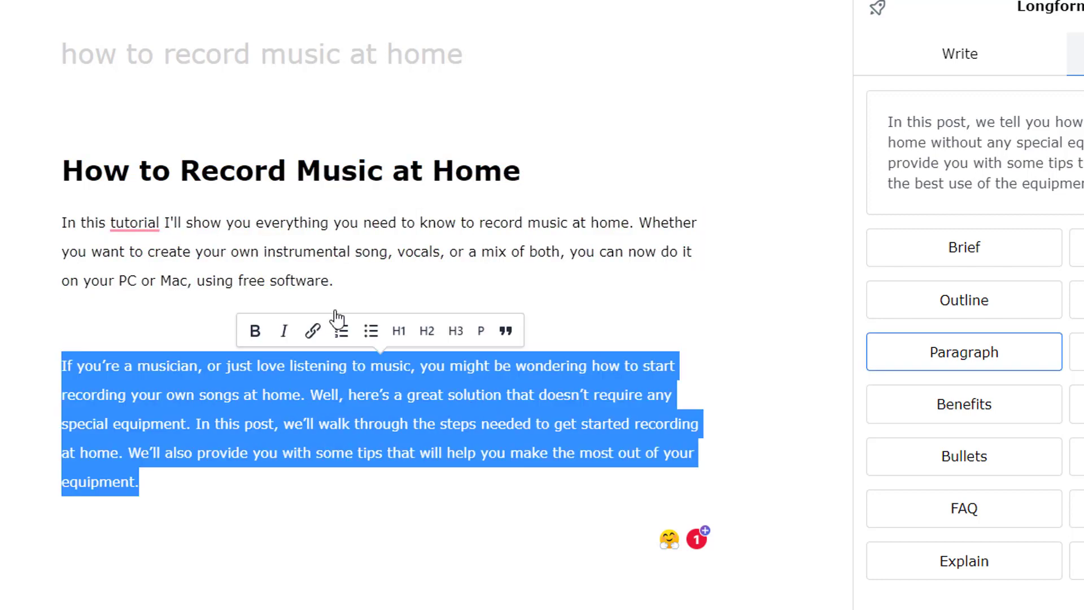
left_click(342, 225)
triple_click(342, 226)
double_click(396, 384)
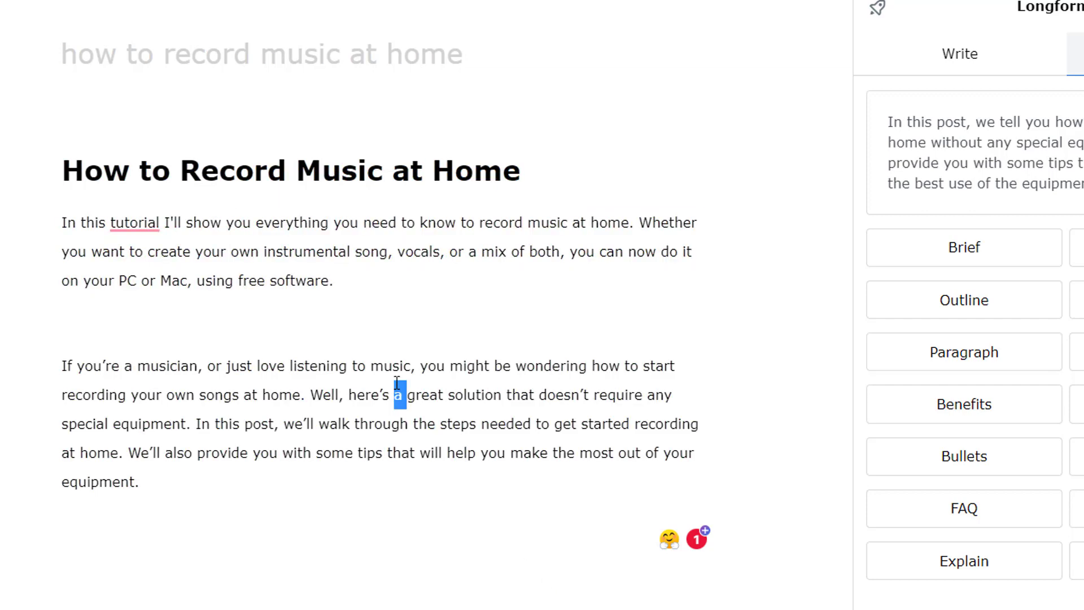
triple_click(409, 405)
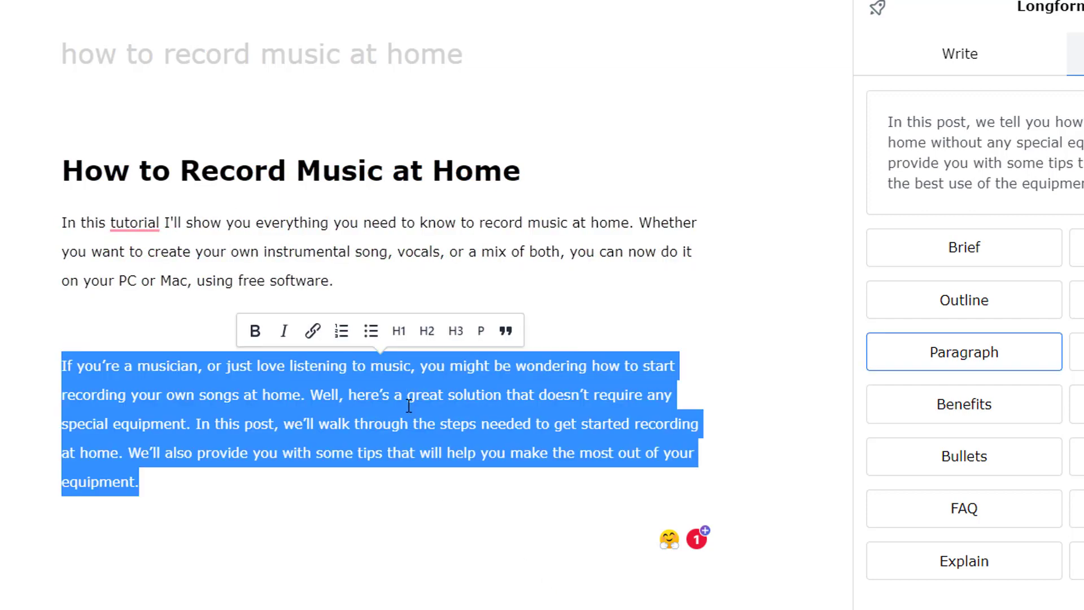
triple_click(392, 213)
left_click(315, 320)
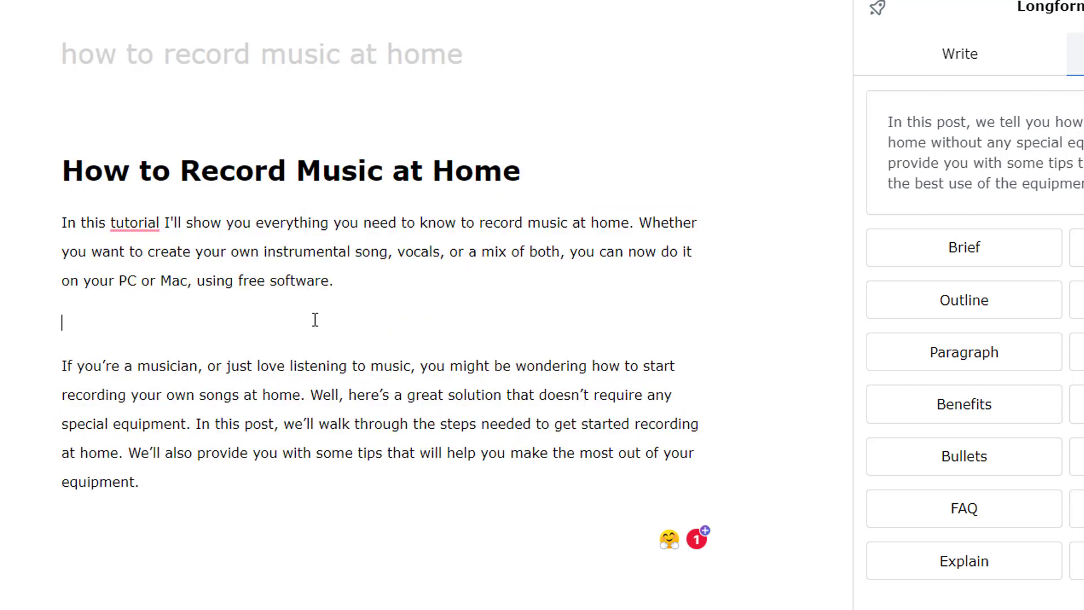
left_click(194, 536)
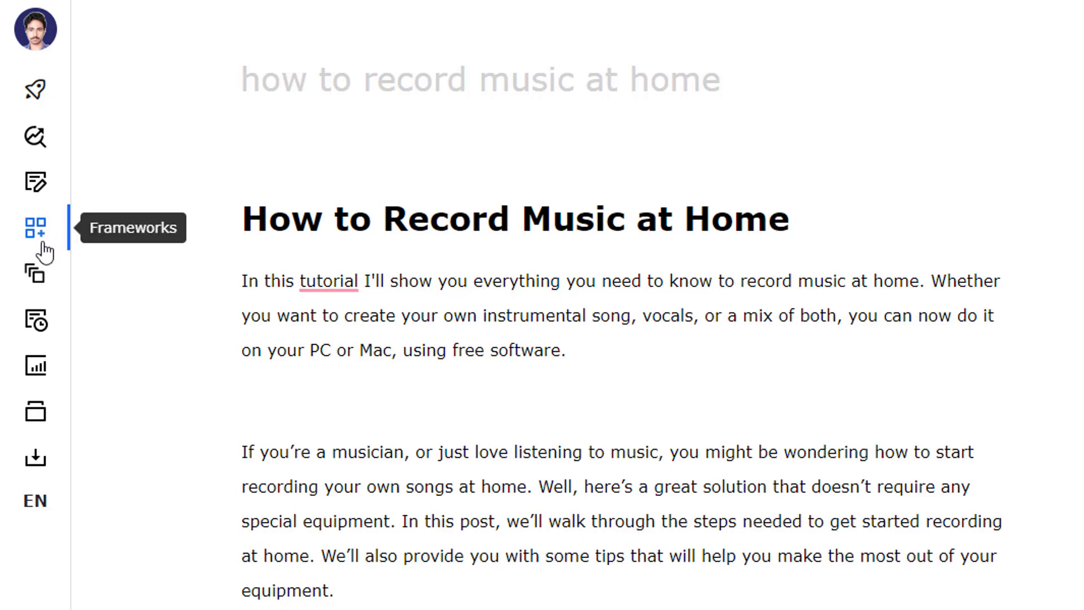
Open the Workflows library, set its author filter to All and browse the listed blog workflows.
left_click(27, 276)
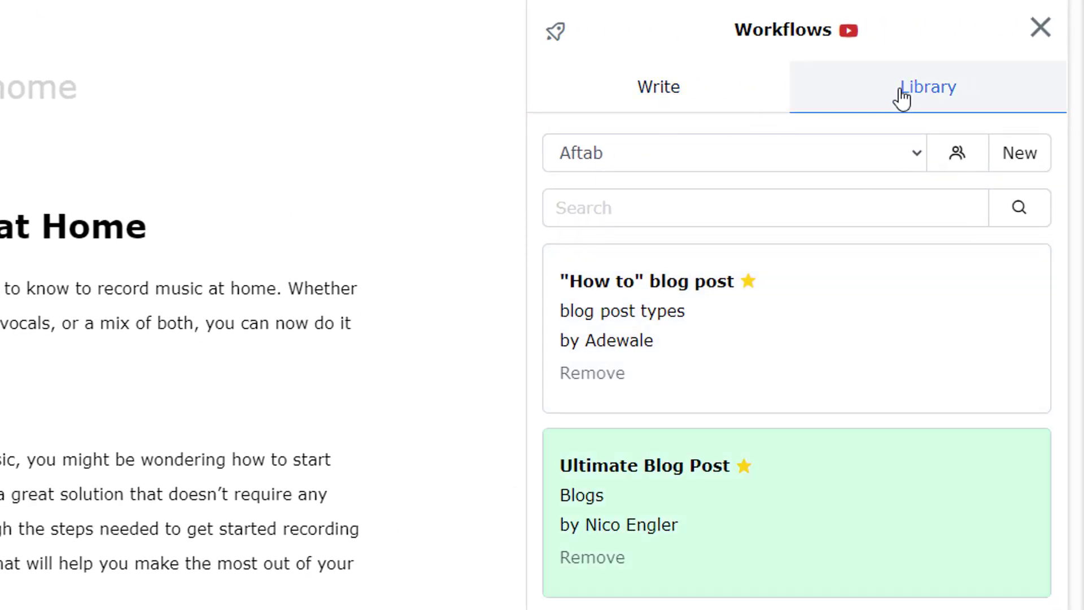
left_click(734, 158)
left_click(679, 202)
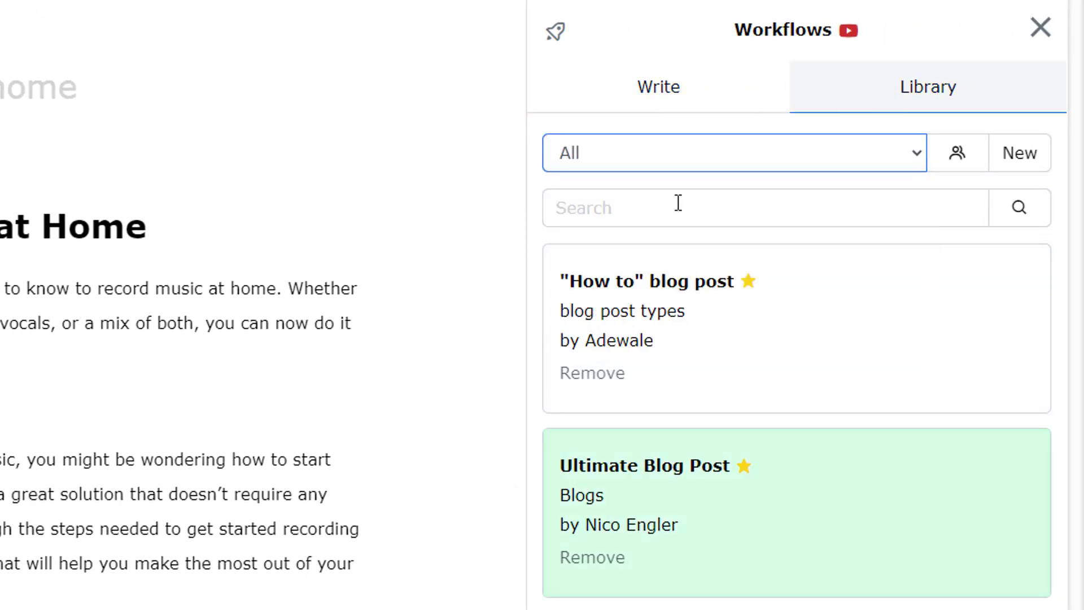
scroll(886, 428, "down", 6)
scroll(878, 425, "up", 6)
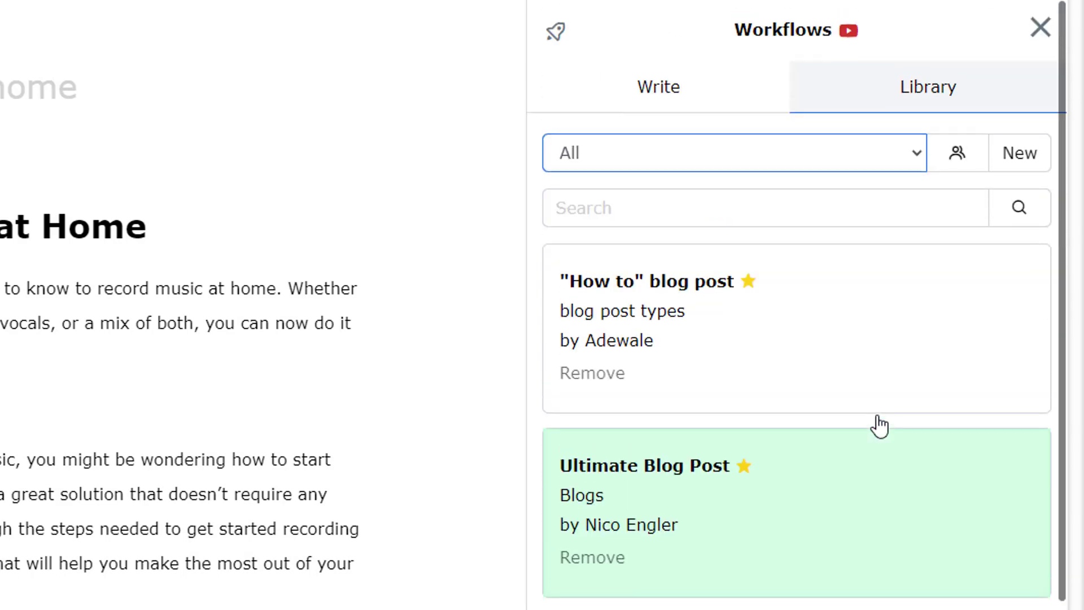
scroll(872, 395, "down", 3)
scroll(872, 395, "up", 3)
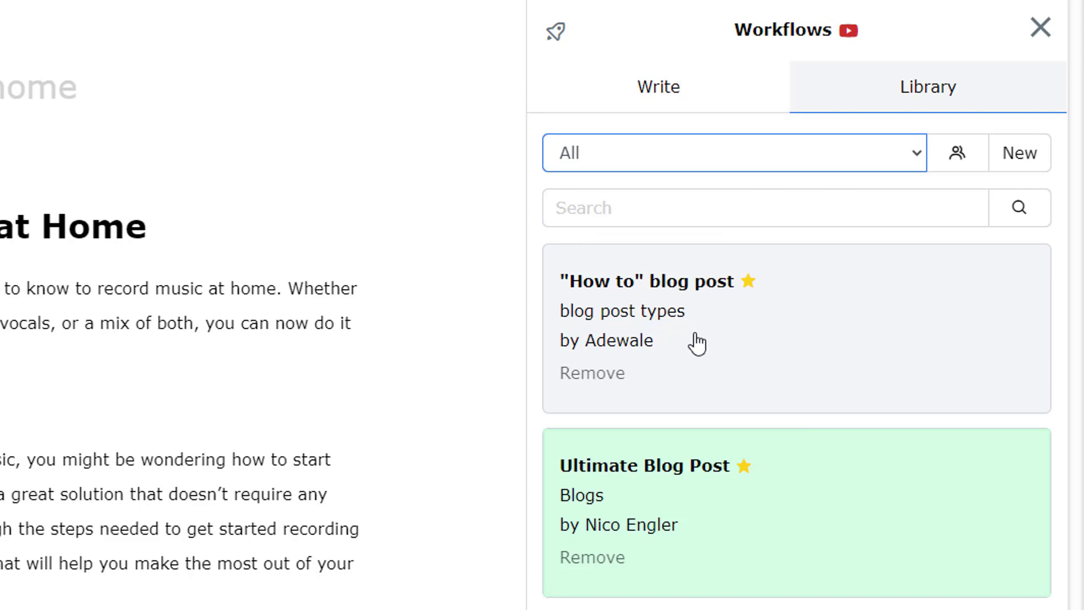
Open the five-step blog workflow described as "Blogs and SEO" from the library.
scroll(721, 505, "down", 2)
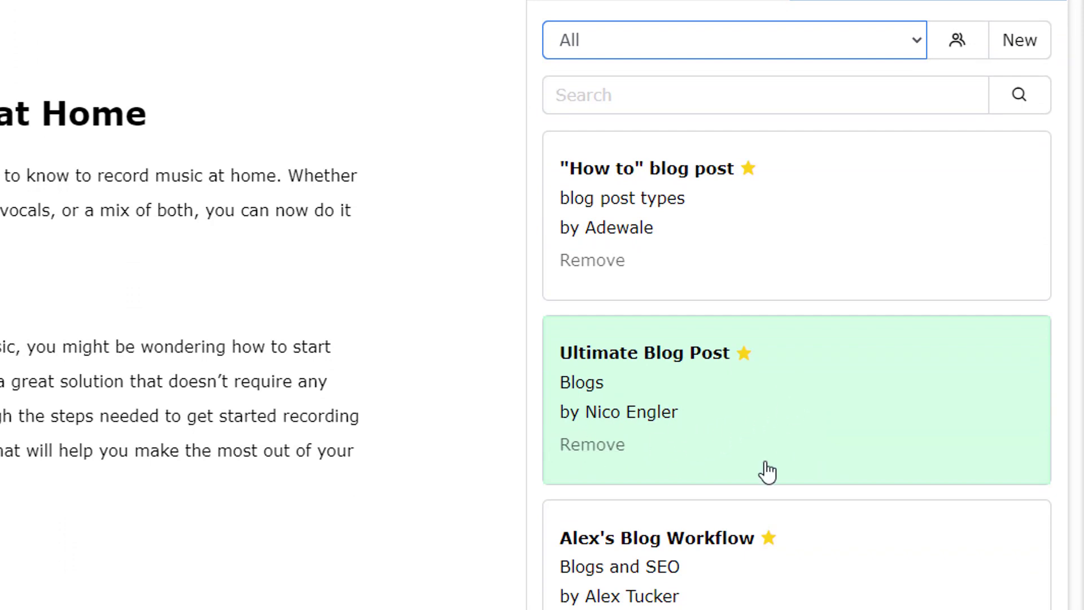
scroll(766, 485, "down", 2)
scroll(767, 489, "down", 1)
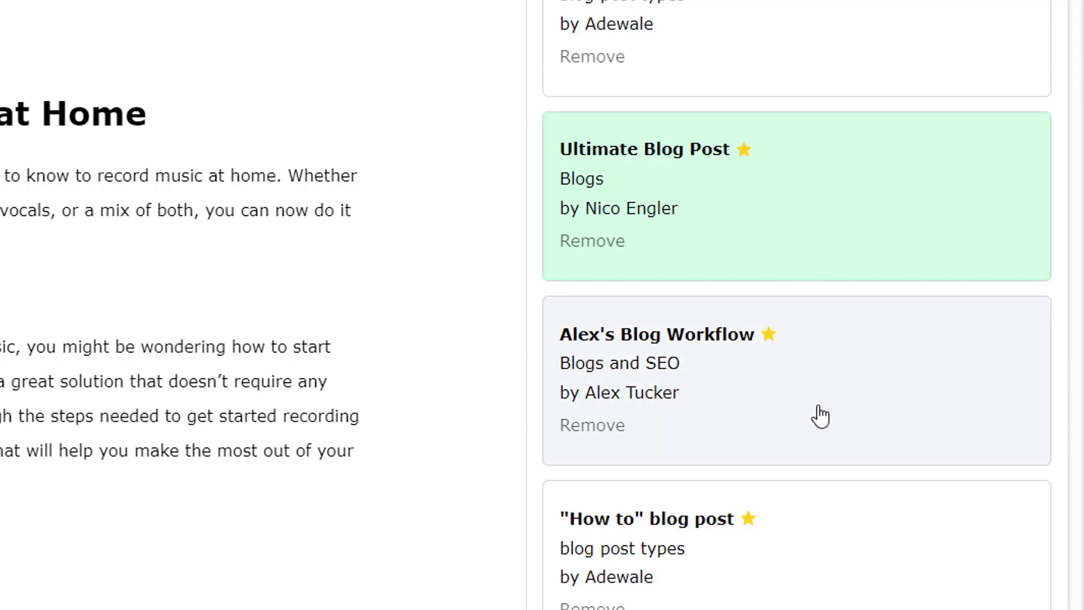
left_click(818, 414)
left_click(754, 105)
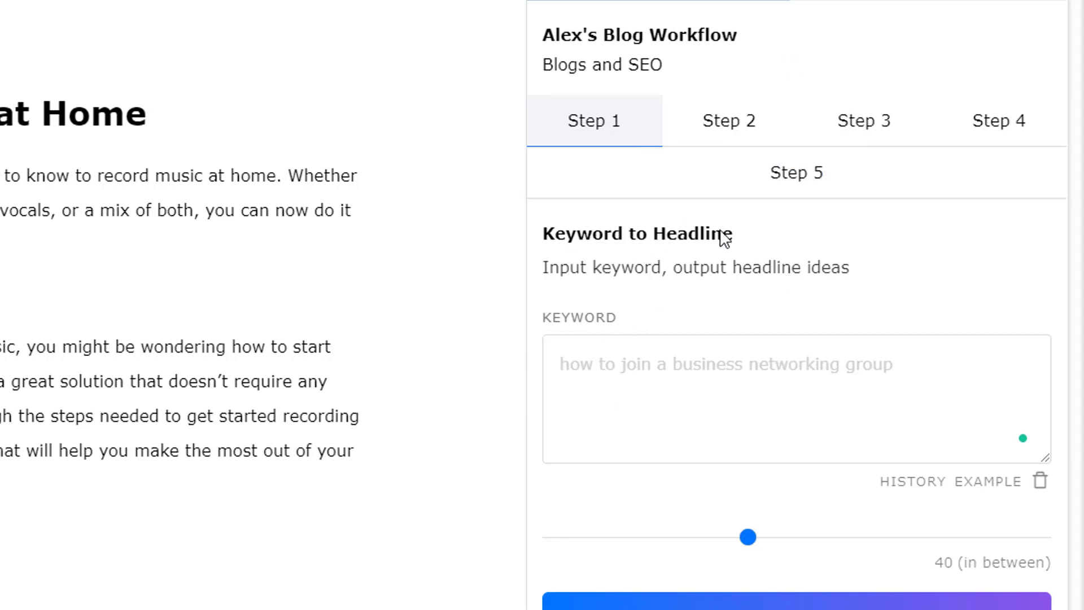
Generate headline ideas from the keyword "How to Record Music at Home" with Keyword to Headline in Step 1.
left_click(670, 416)
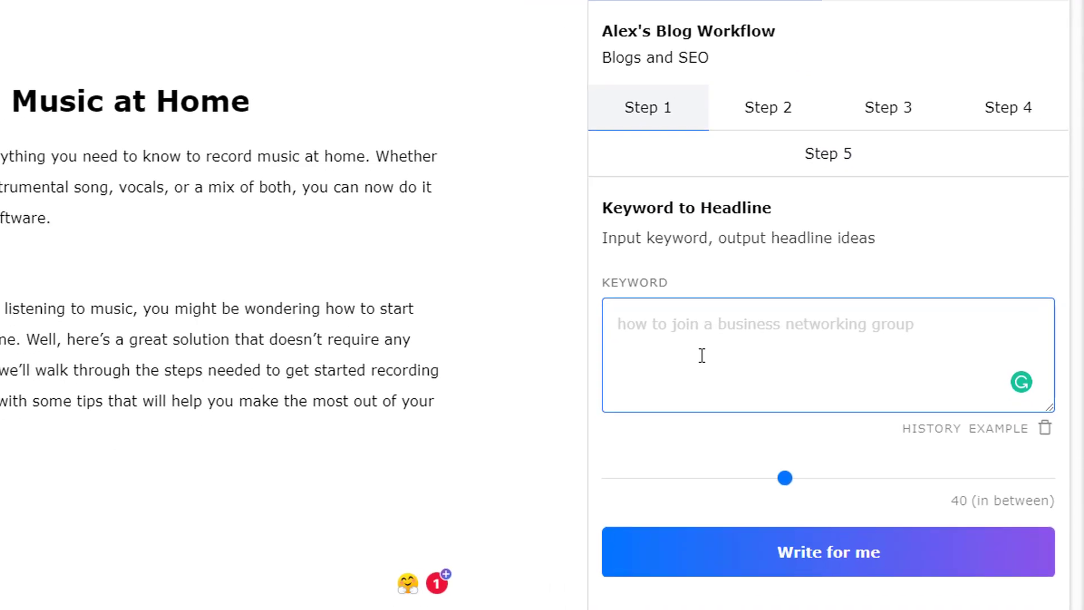
triple_click(211, 107)
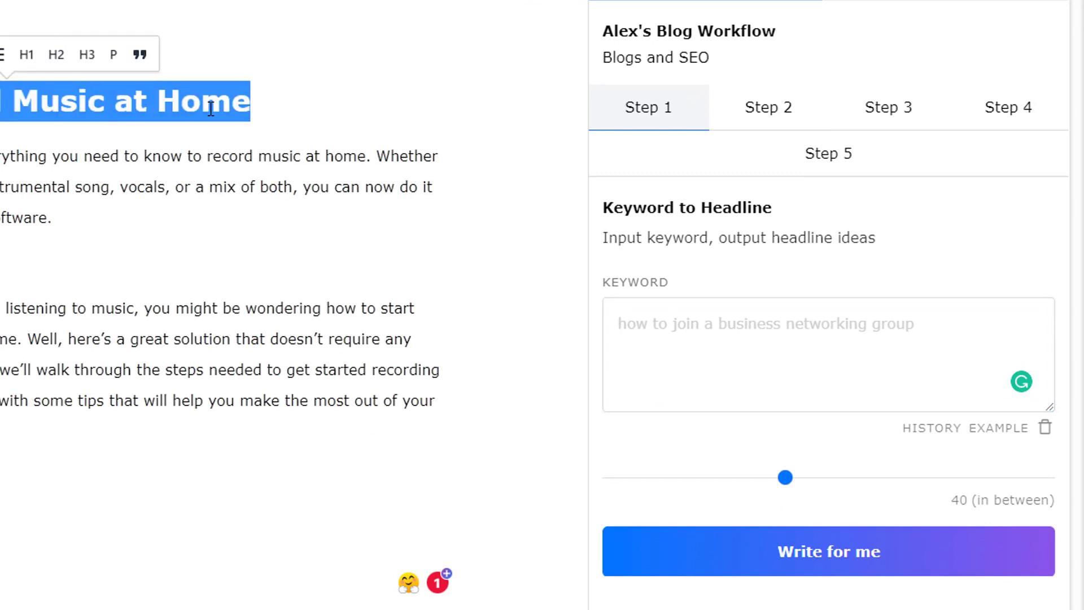
left_click(780, 353)
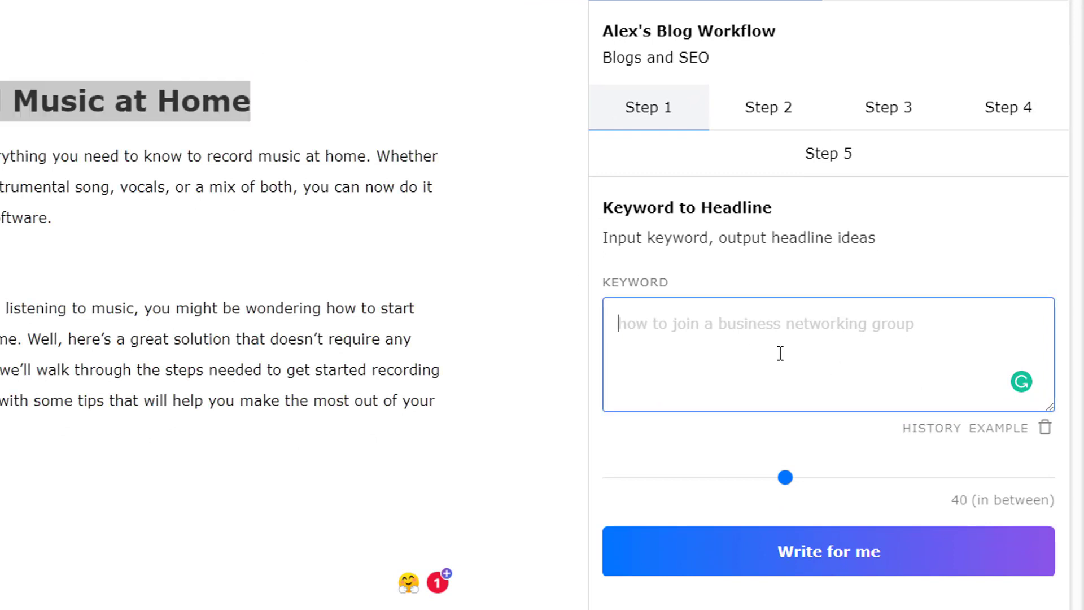
type("How to Record Music at Home")
left_click(899, 553)
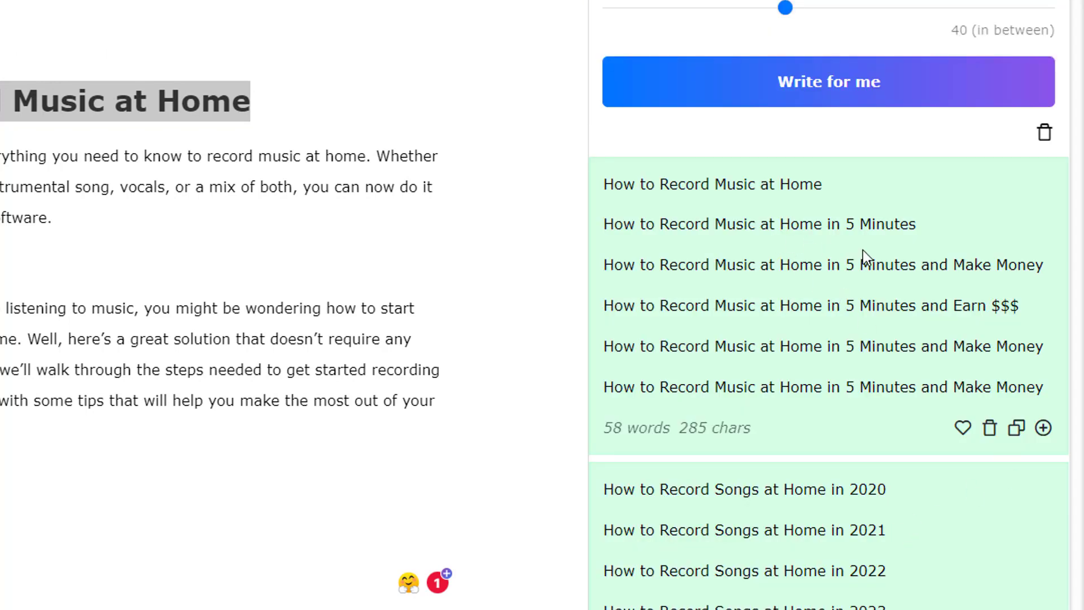
Generate subheadings for the topic "How to Record Music at Home" in Step 2 and review the first list.
scroll(825, 322, "up", 8)
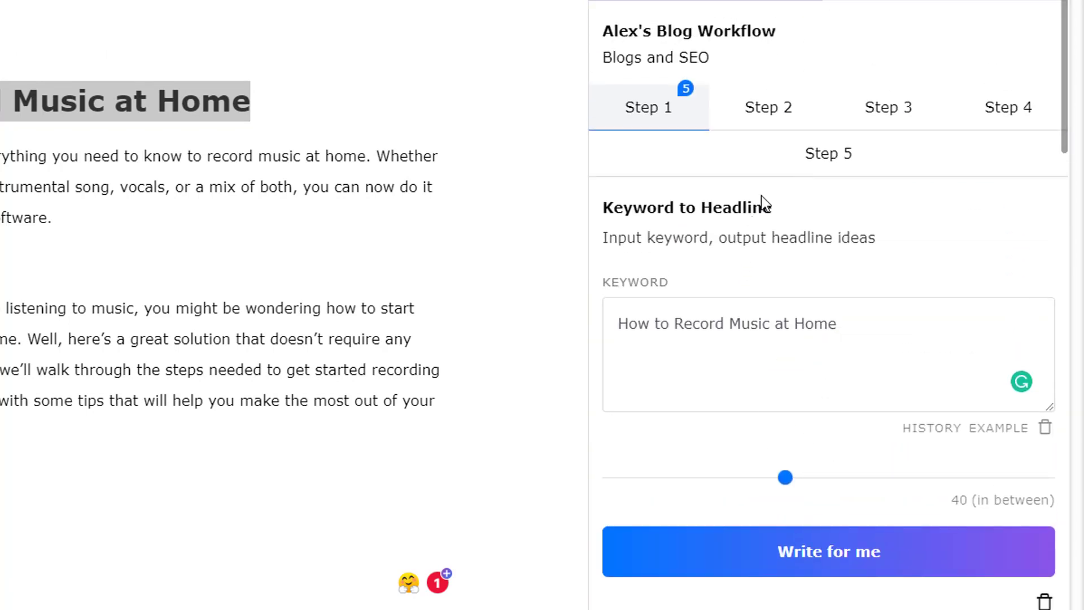
left_click(772, 121)
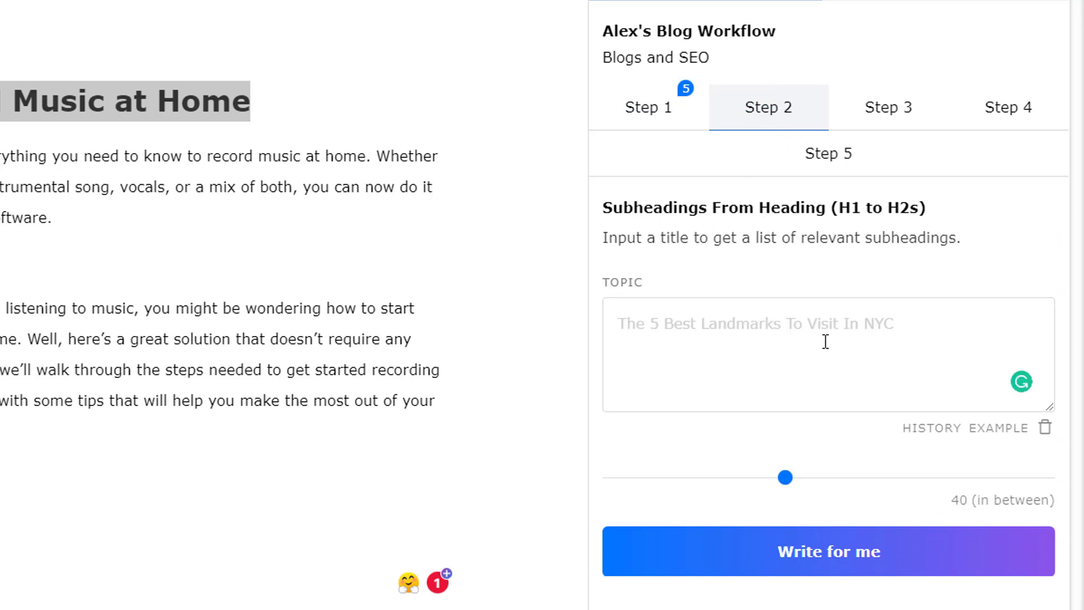
left_click(773, 318)
type("How to Record Music at Home")
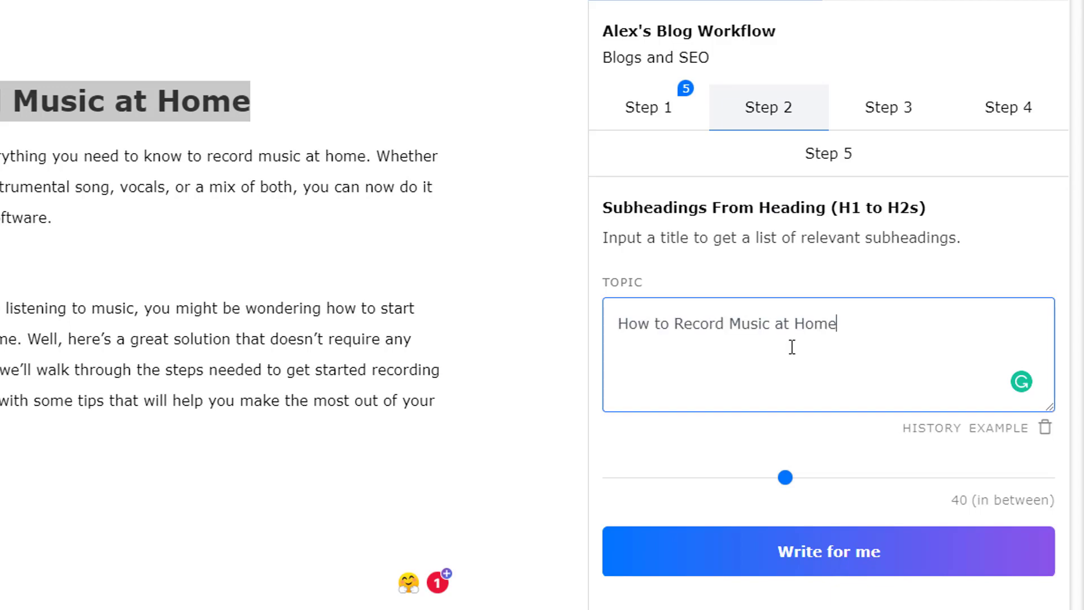
left_click(910, 556)
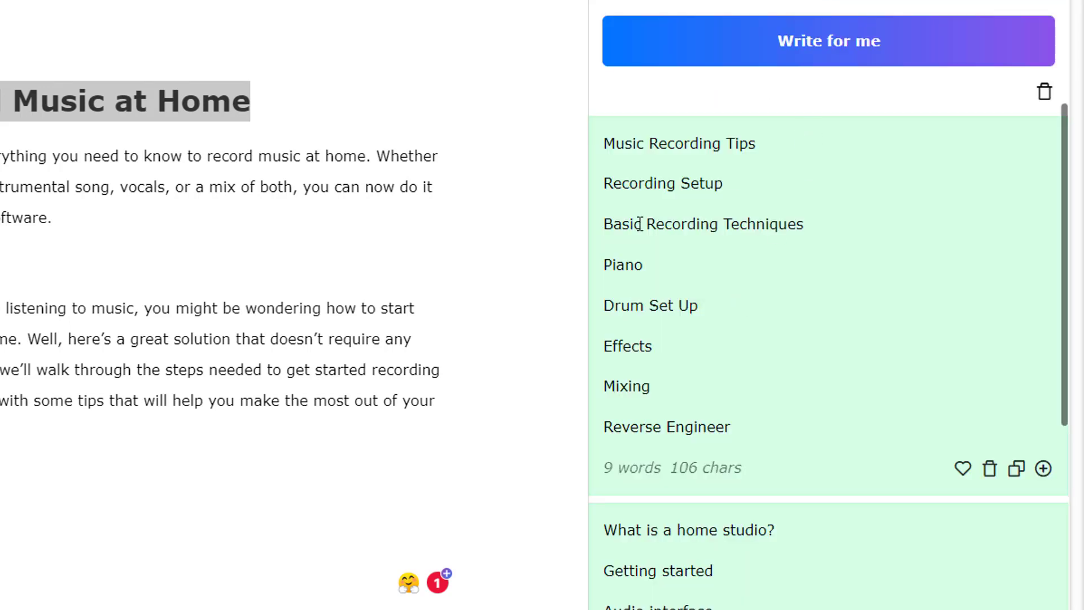
left_click_drag(732, 428, 609, 141)
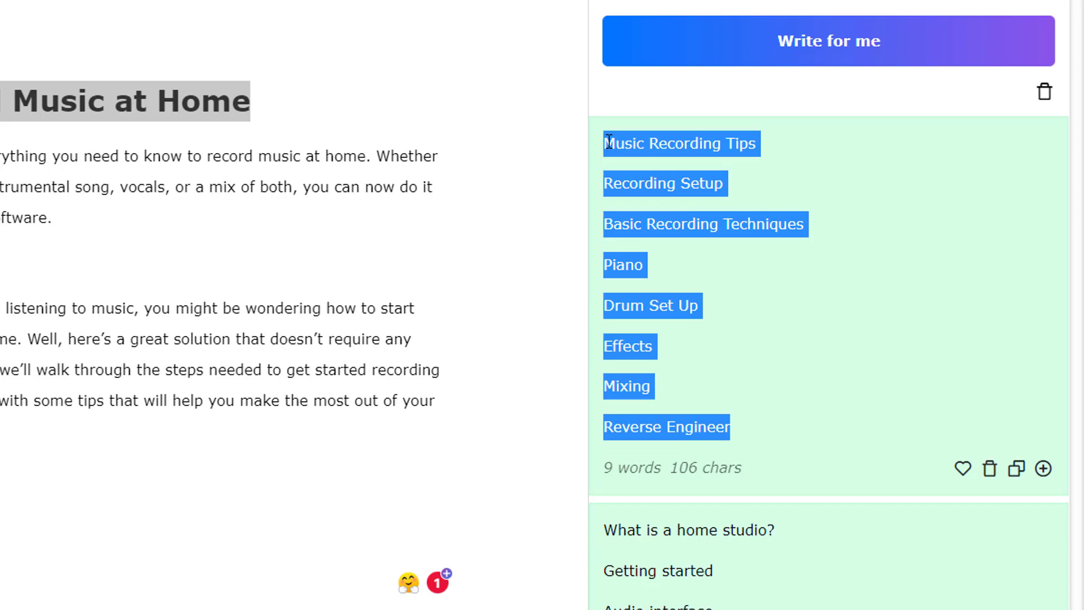
left_click(815, 195)
Generate a blog hook and intro in Step 3 for the blog title "How to Record Music at Home".
scroll(841, 209, "up", 9)
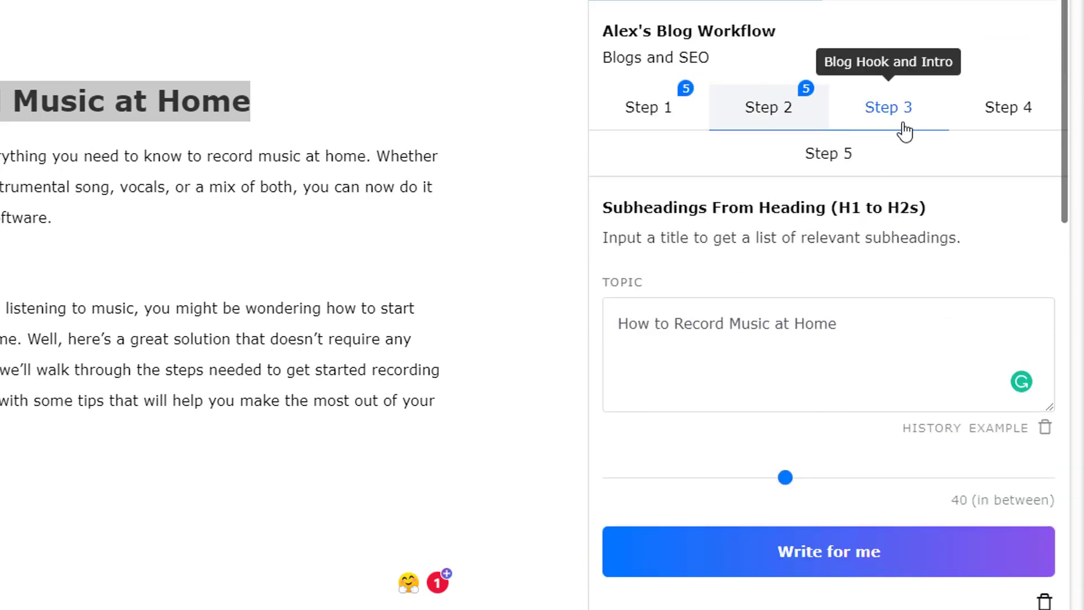
left_click(903, 130)
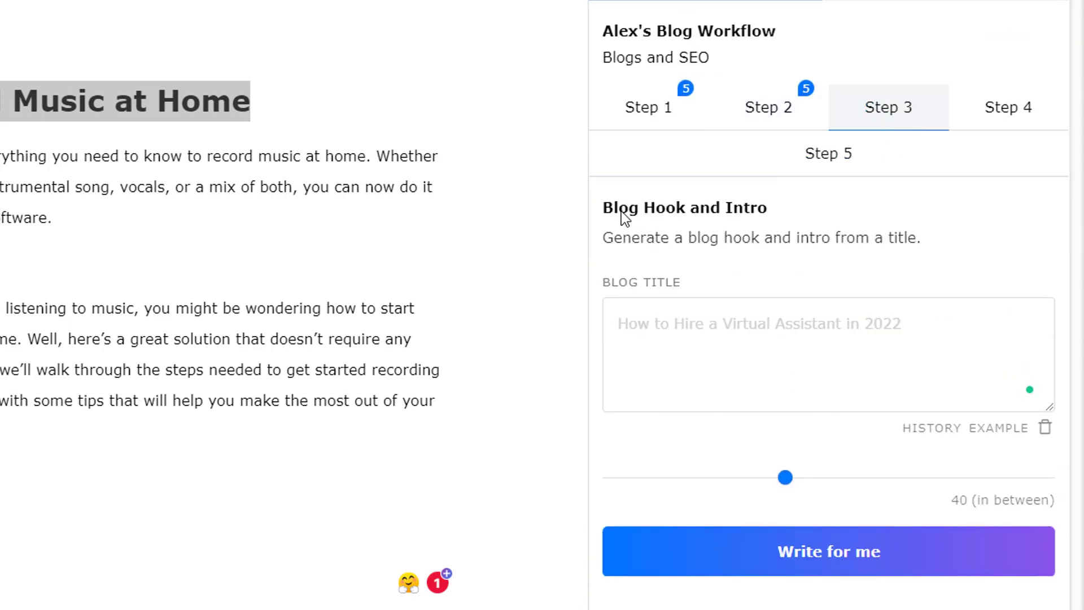
left_click(784, 367)
left_click(815, 355)
type("How to Record Music at Home")
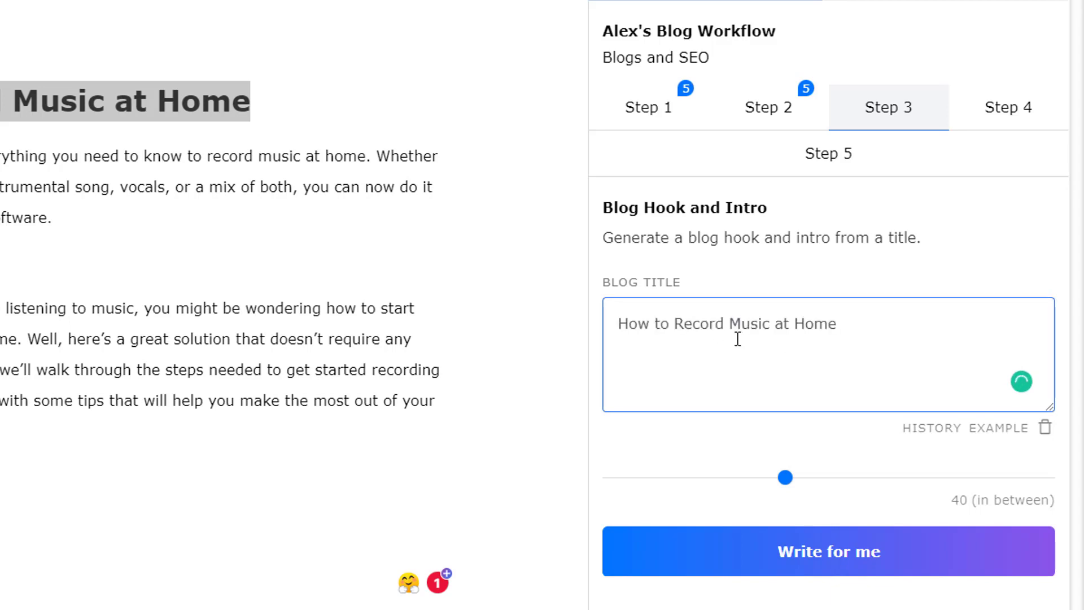
left_click_drag(914, 331, 588, 320)
left_click(872, 351)
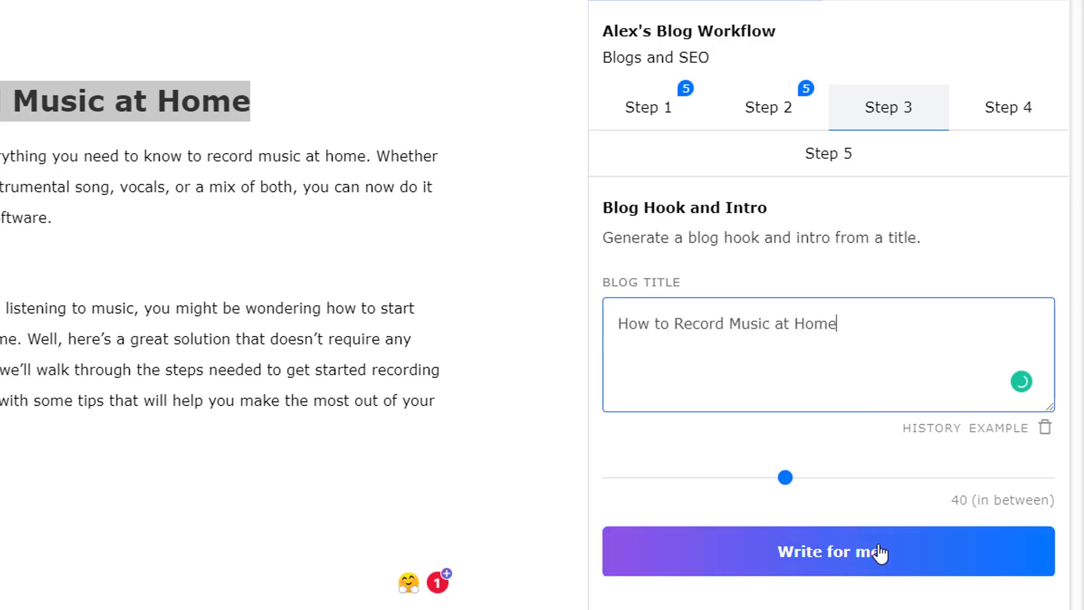
left_click(876, 552)
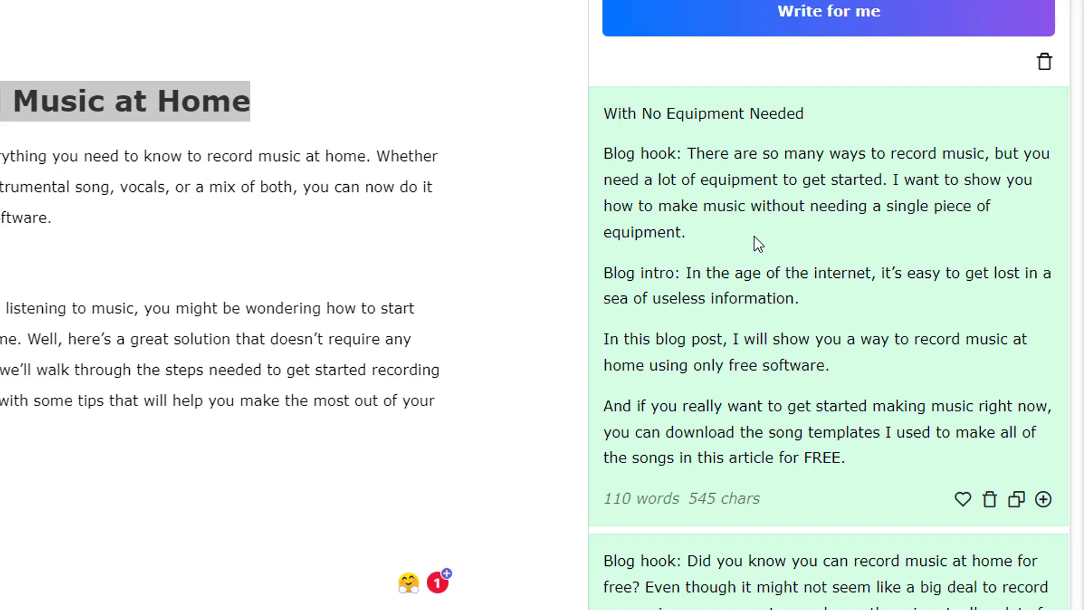
Copy the first result's blog hook text, without its label, into the article below the existing intro paragraphs.
left_click_drag(754, 236, 693, 160)
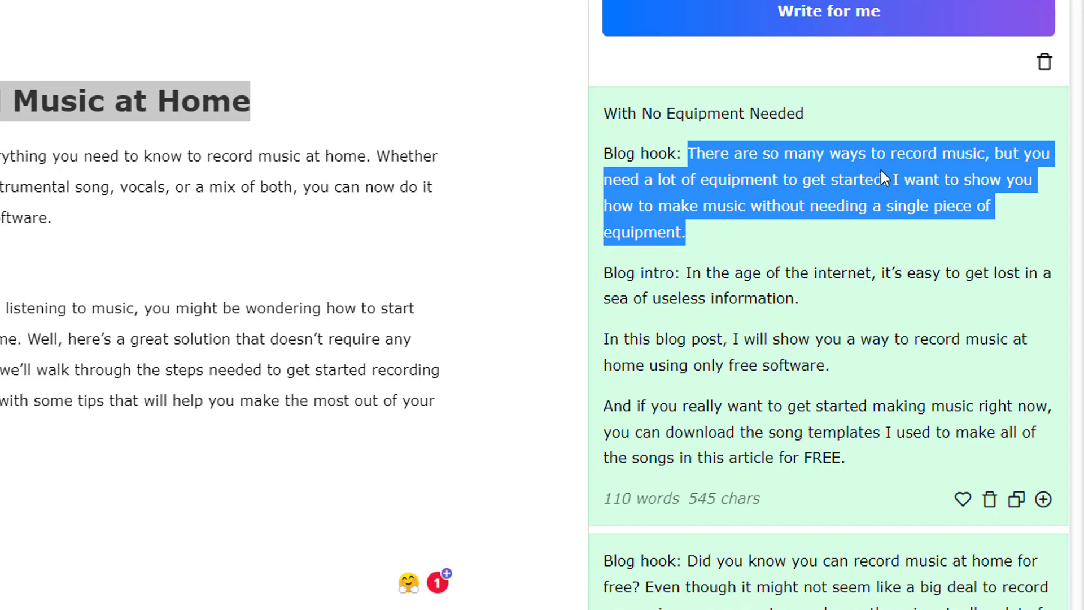
right_click(815, 169)
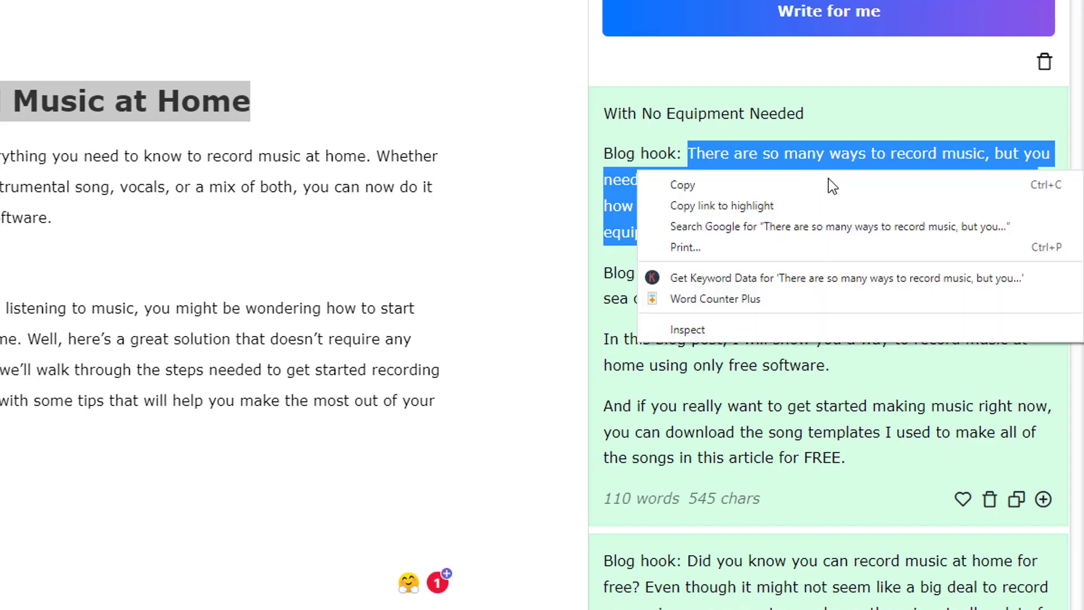
left_click(861, 187)
left_click(157, 477)
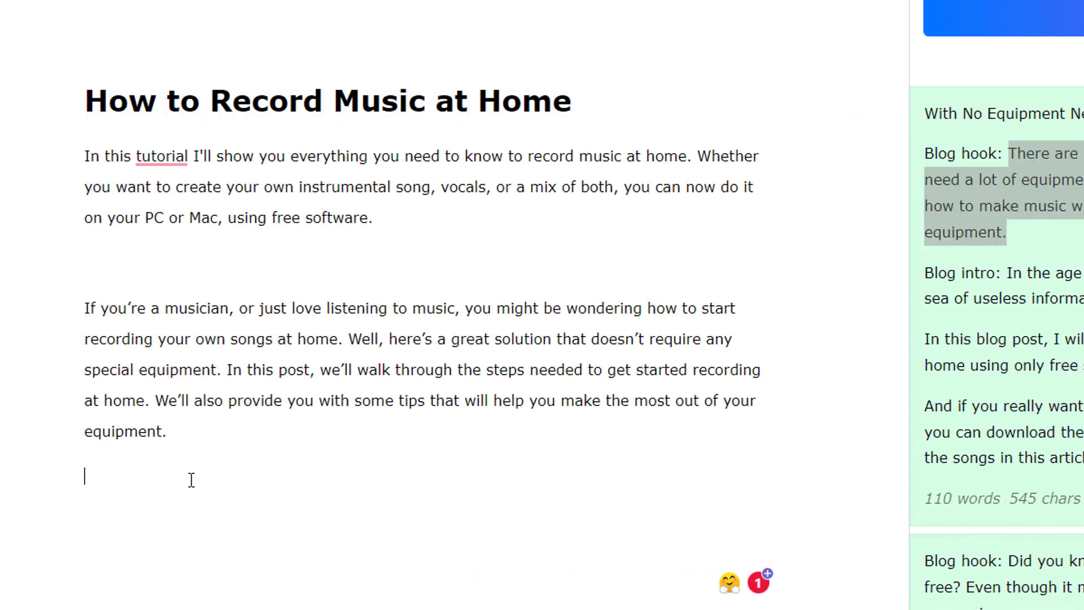
key("Return")
key("Return")
key("ctrl+v")
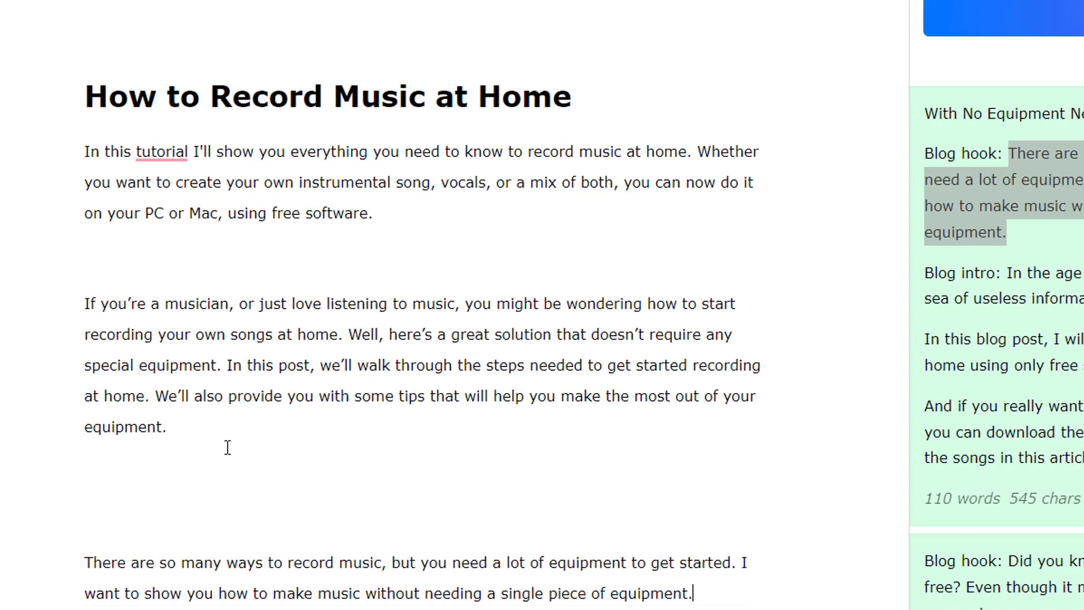
Append the first result's sentence "In this blog post, I will show you a way to record music at home using only free software." to the pasted hook.
scroll(227, 446, "down", 1)
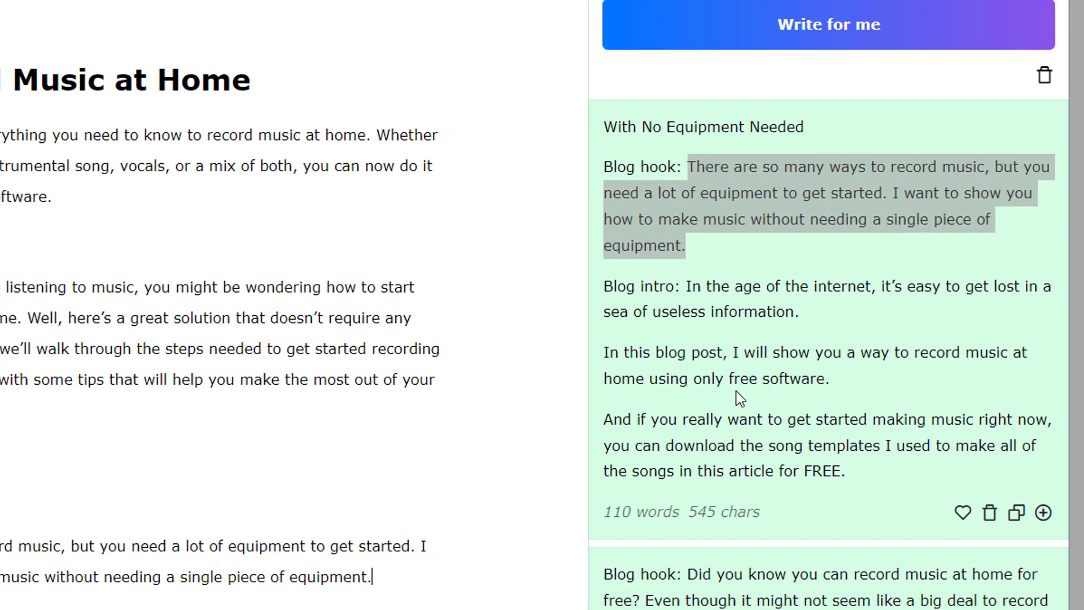
left_click_drag(855, 377, 593, 357)
left_click(408, 569)
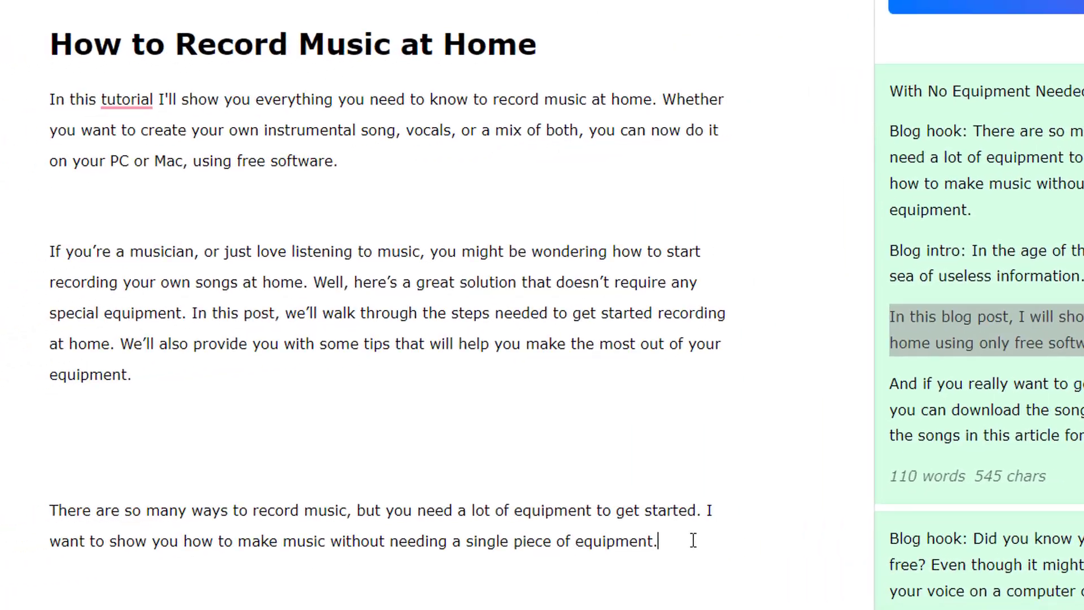
key("ctrl+v")
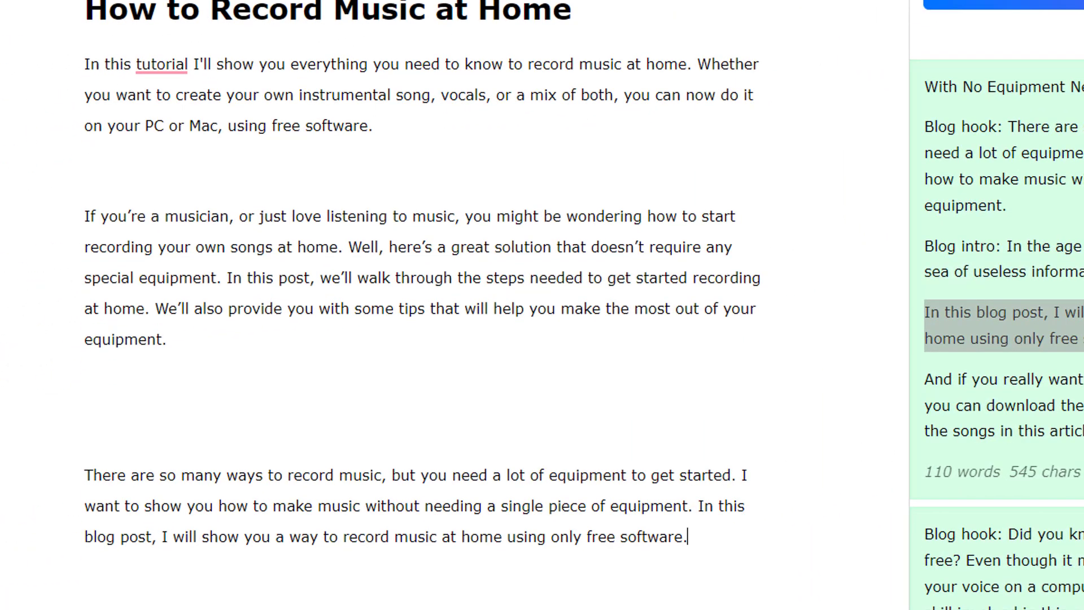
Review the last paragraph of the first generated intro and compare the three intro paragraphs in the article.
left_click_drag(944, 378, 899, 432)
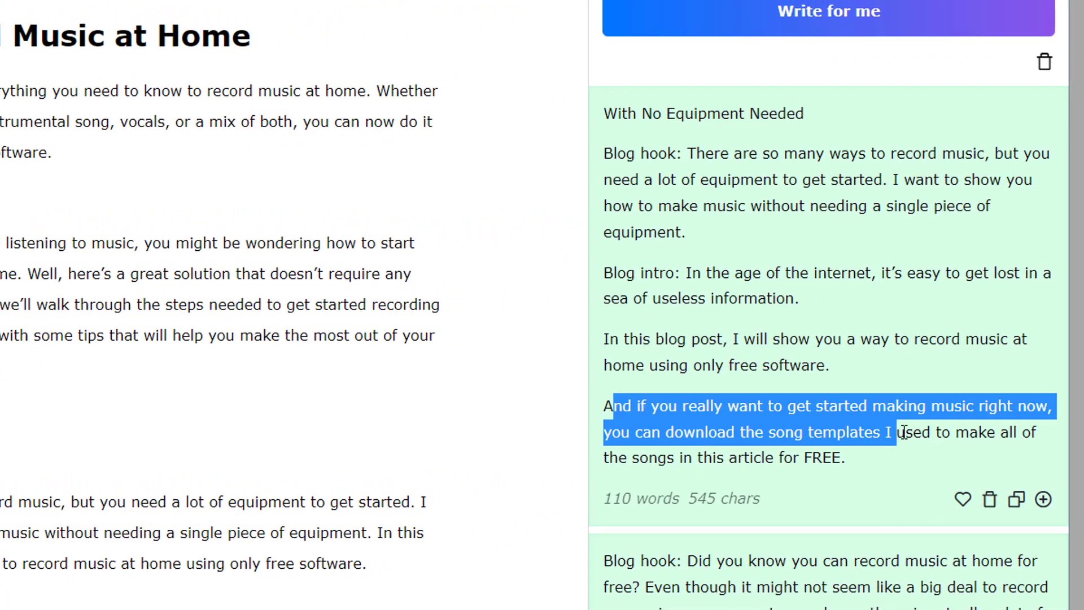
left_click(890, 467)
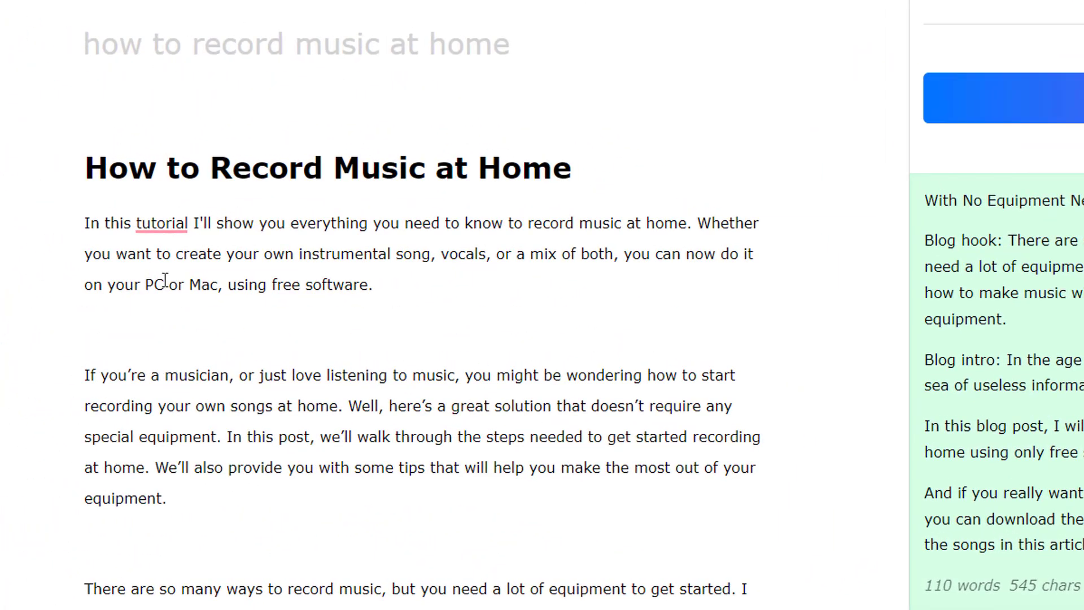
triple_click(438, 265)
triple_click(414, 439)
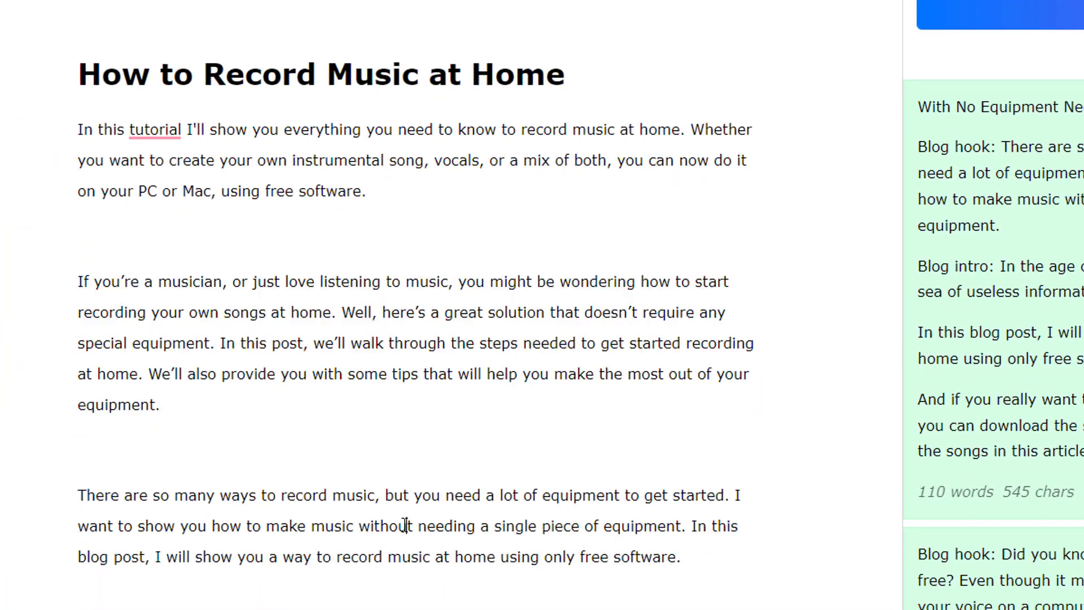
triple_click(409, 599)
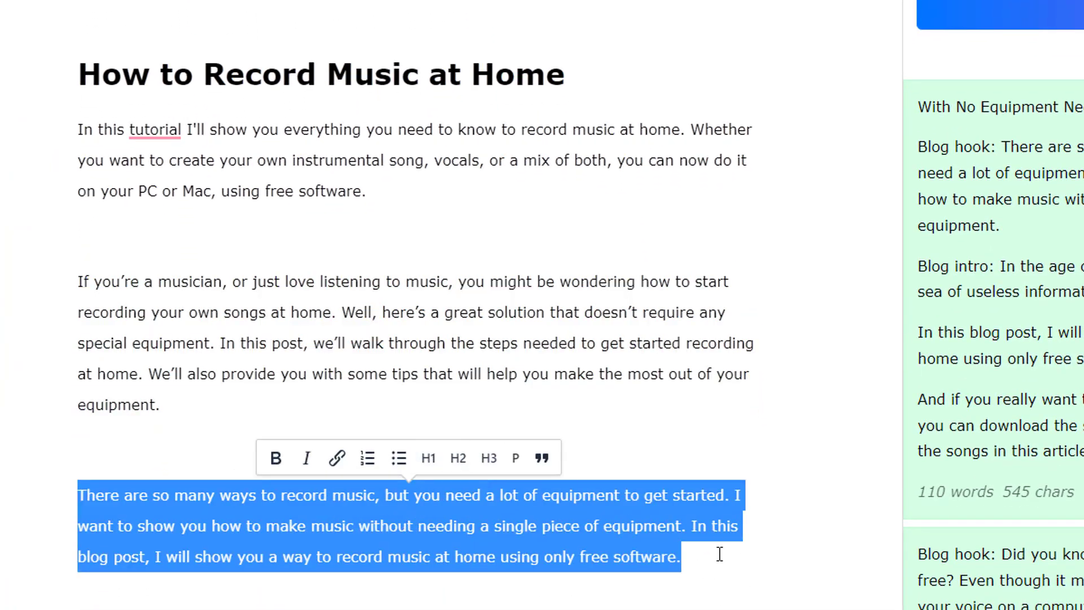
left_click(737, 561)
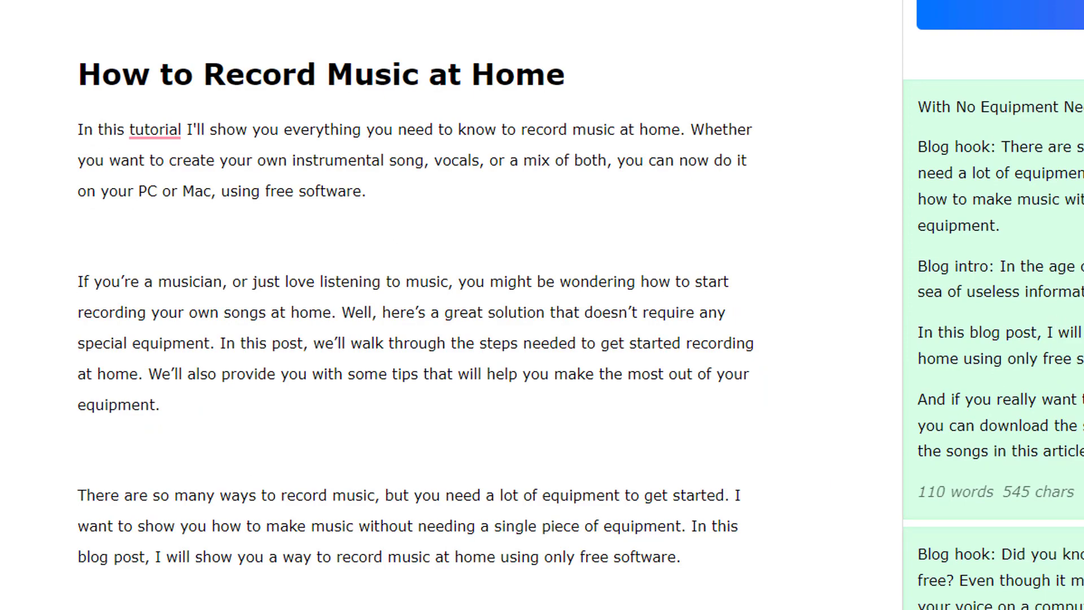
Review the inputs of Step 1 and Step 3 in the blog workflow and browse the other workflows in the library.
scroll(1045, 241, "up", 8)
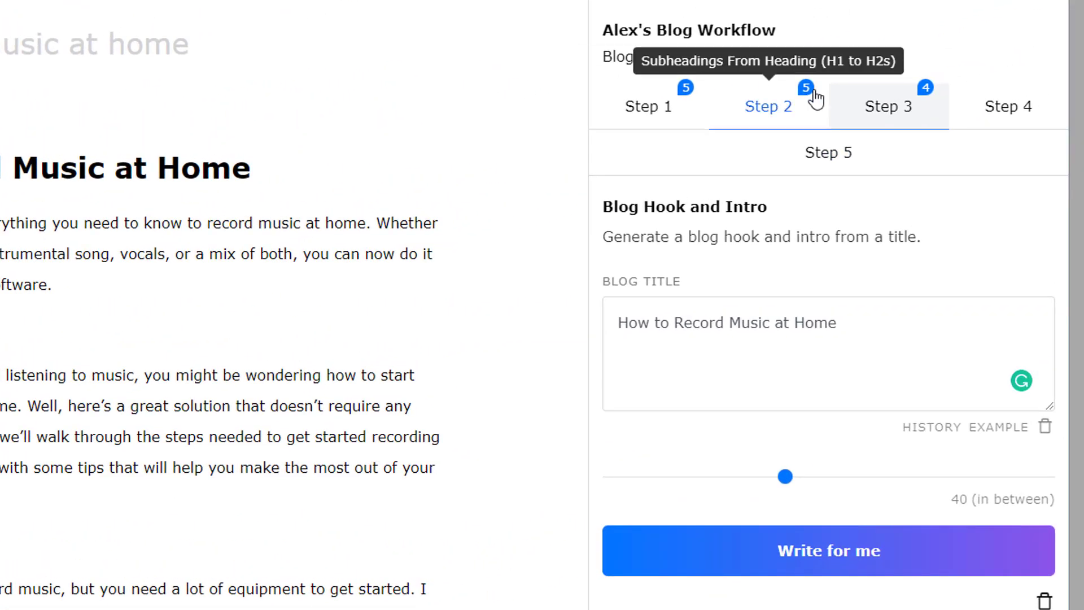
left_click(643, 113)
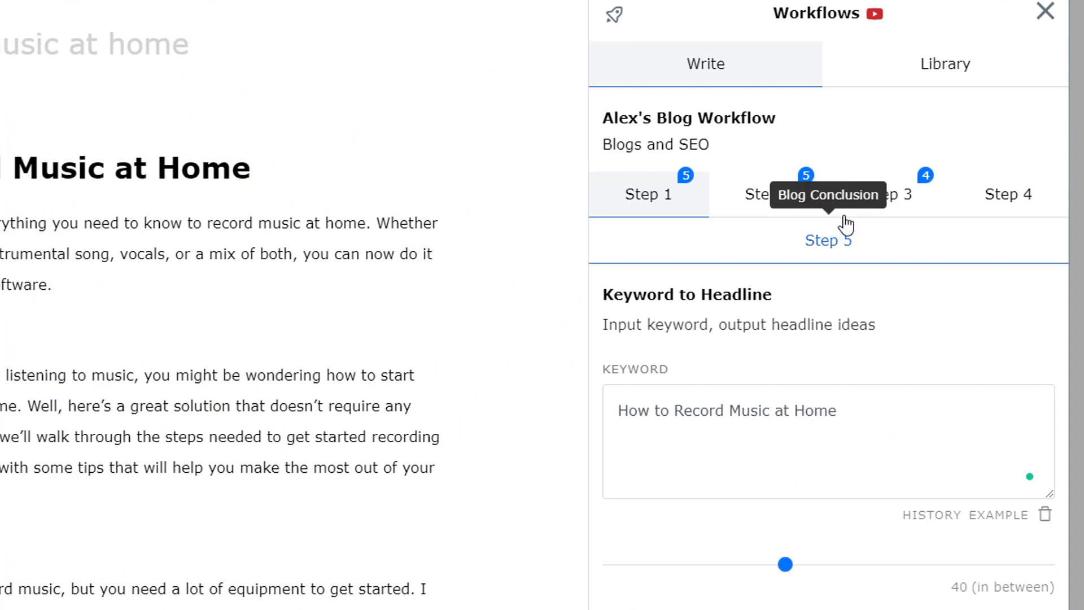
left_click(872, 205)
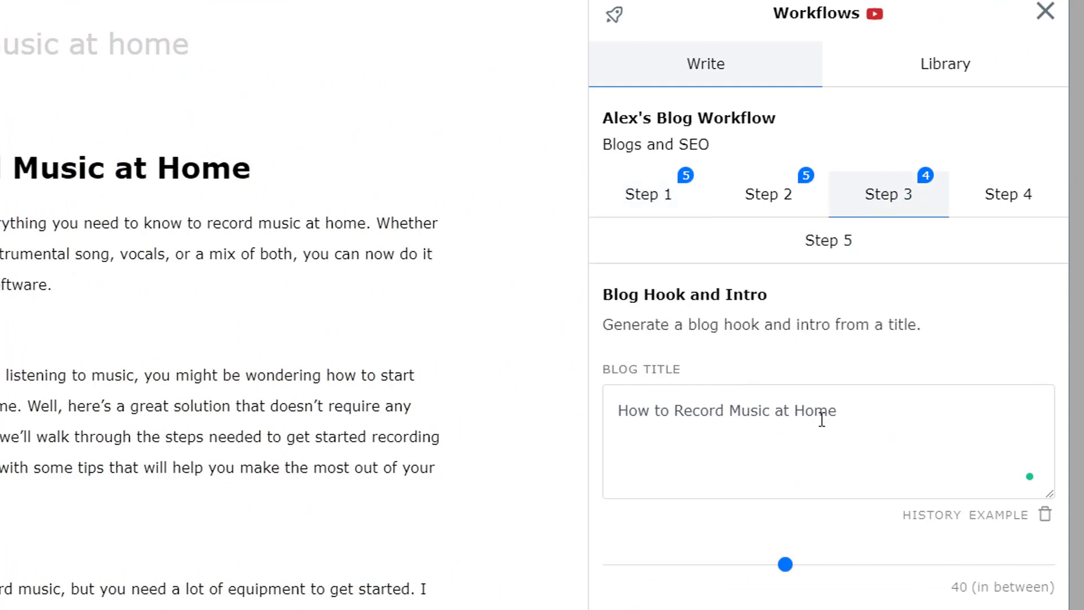
left_click_drag(871, 418, 601, 405)
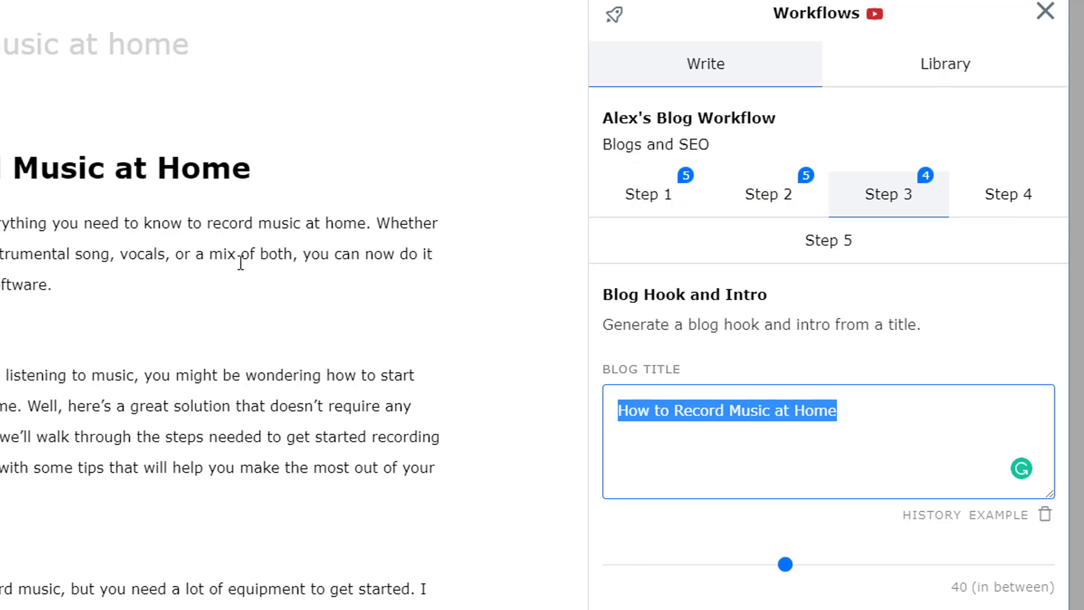
left_click(960, 71)
scroll(938, 101, "down", 5)
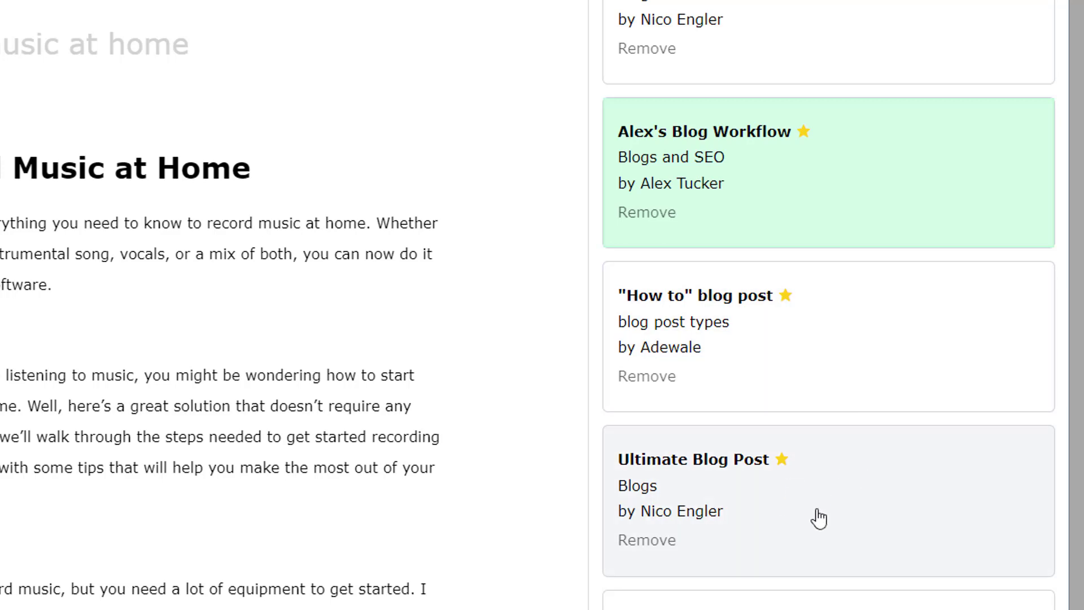
scroll(884, 452, "up", 4)
Widen the side panel and add a Paragraphs (Talking Points) block to a new draft in the Drafts tool.
left_click_drag(588, 60, 544, 64)
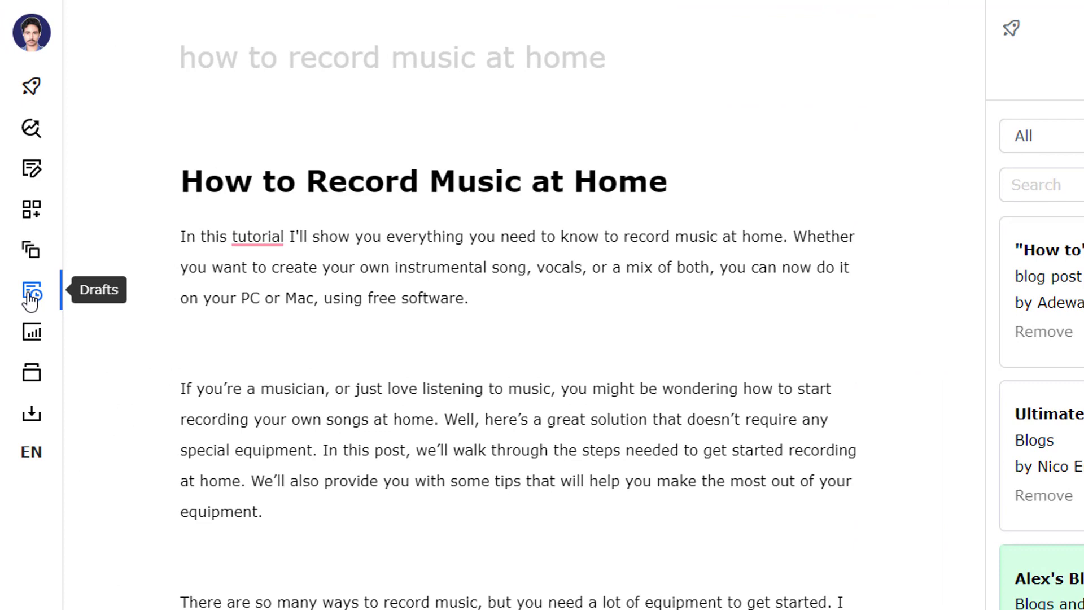
left_click(30, 292)
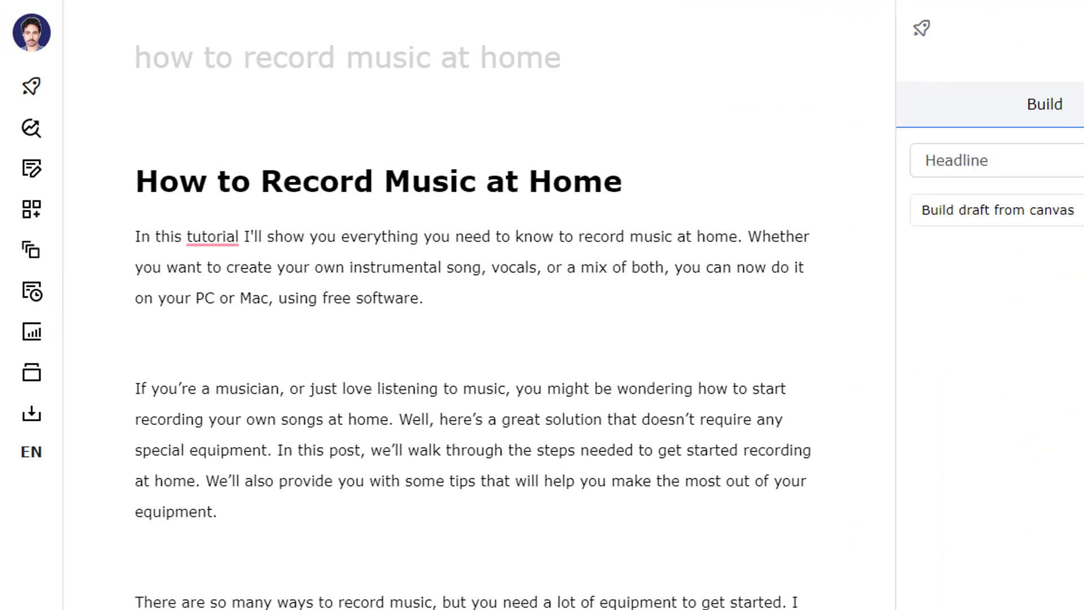
left_click(1060, 163)
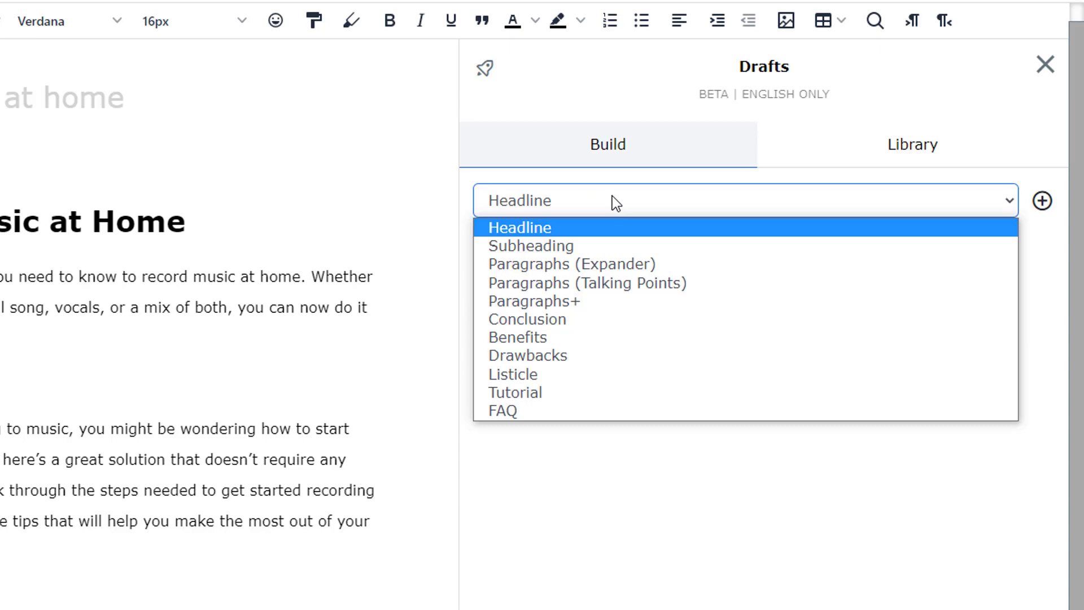
left_click(593, 284)
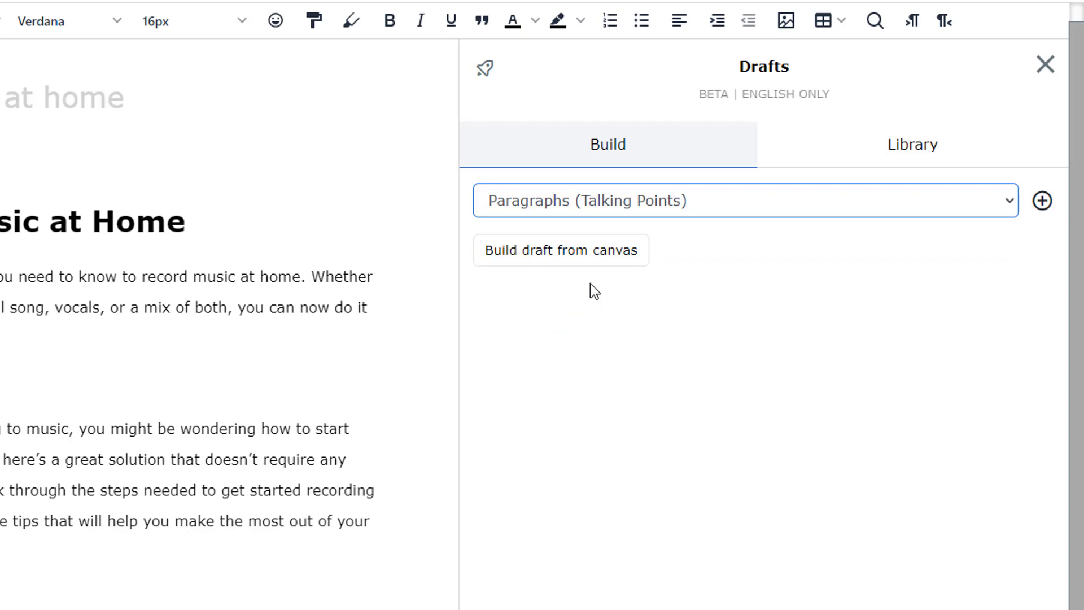
left_click(1041, 201)
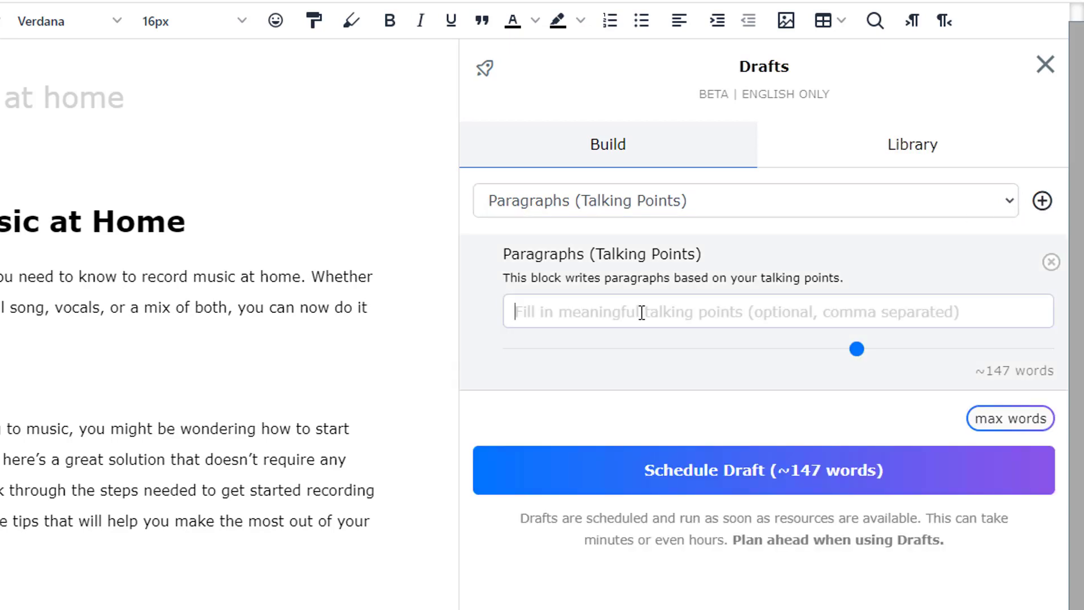
Set the block's talking points to "How to Record Music at Home (Step by Step)" and its length to about 150 words.
triple_click(53, 231)
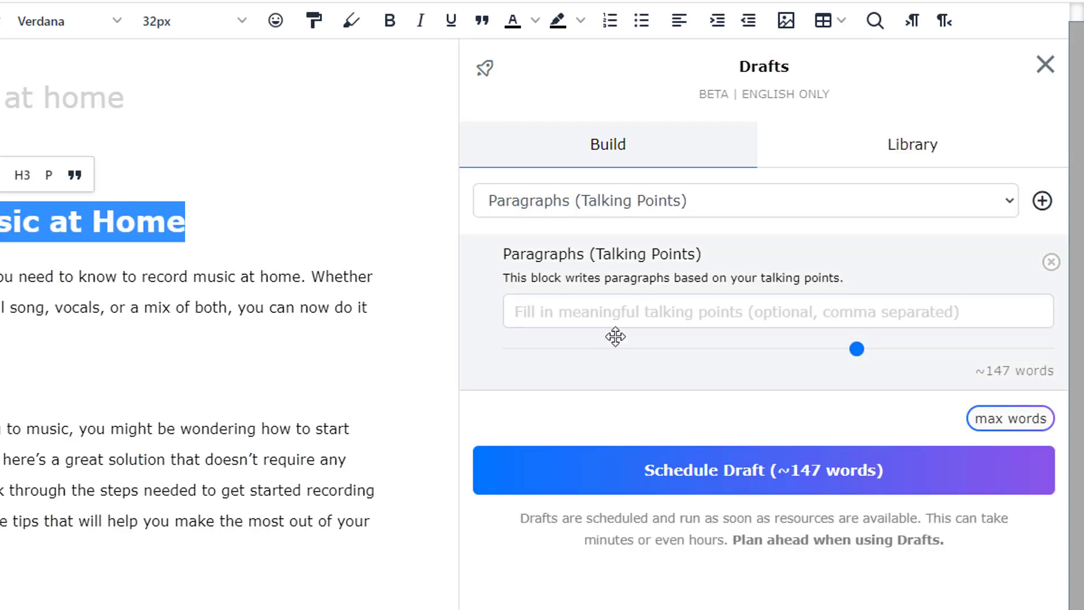
left_click(630, 315)
key("ctrl+v")
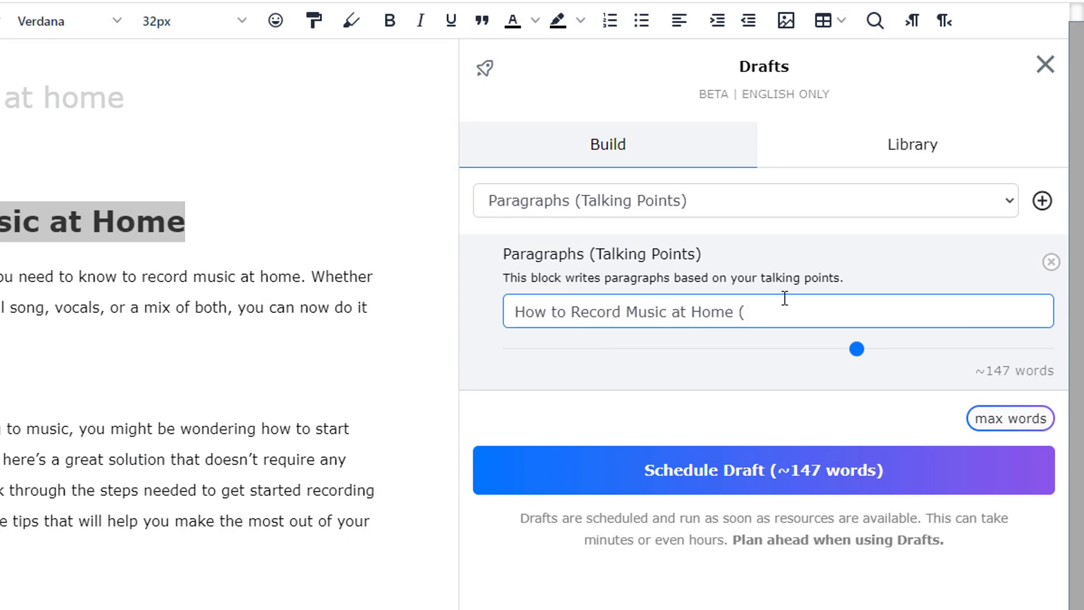
type("(Step by Step")
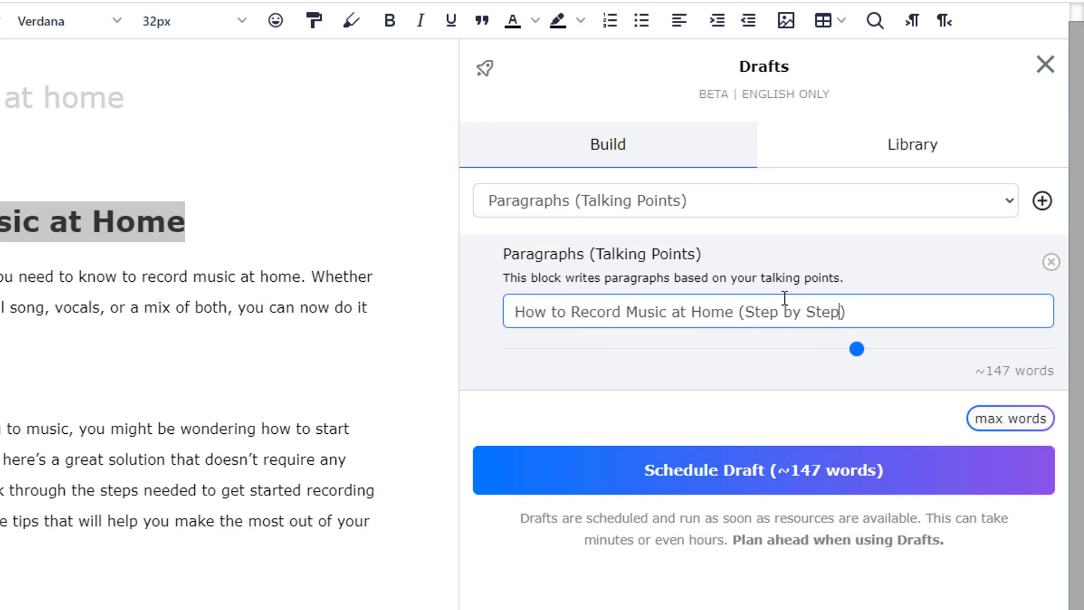
key("ctrl+a")
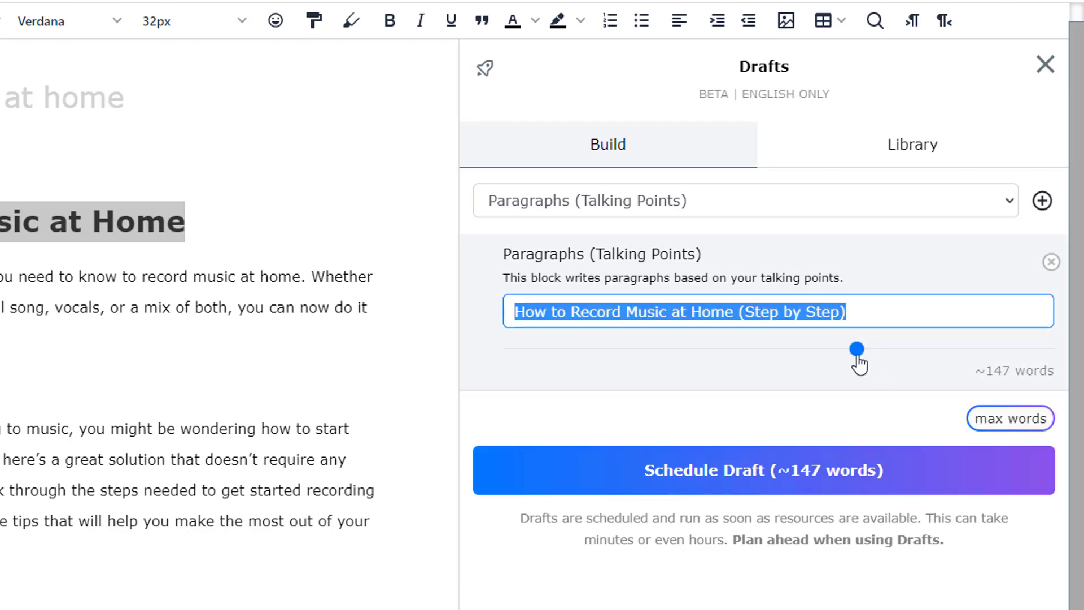
left_click_drag(857, 354, 870, 358)
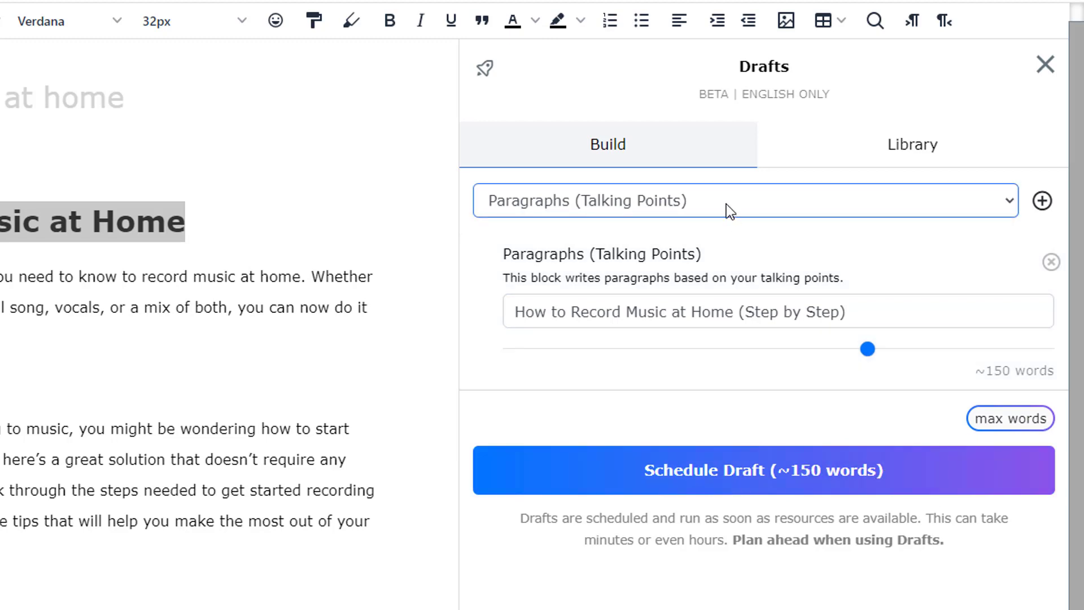
Add a Headline block to the draft and place it above the Paragraphs (Talking Points) block.
left_click(726, 204)
left_click(621, 227)
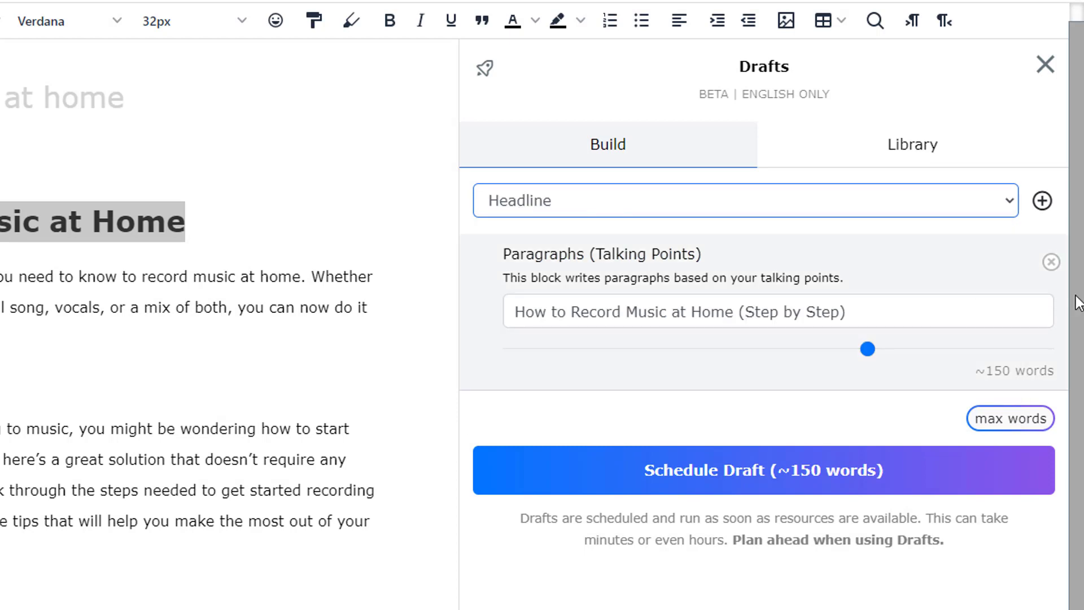
left_click(1043, 201)
left_click_drag(612, 421, 610, 264)
Fill in the Headline block with the headline "How to Record Music at Home (Step by Step)" and the topic "recording music at home".
left_click(618, 315)
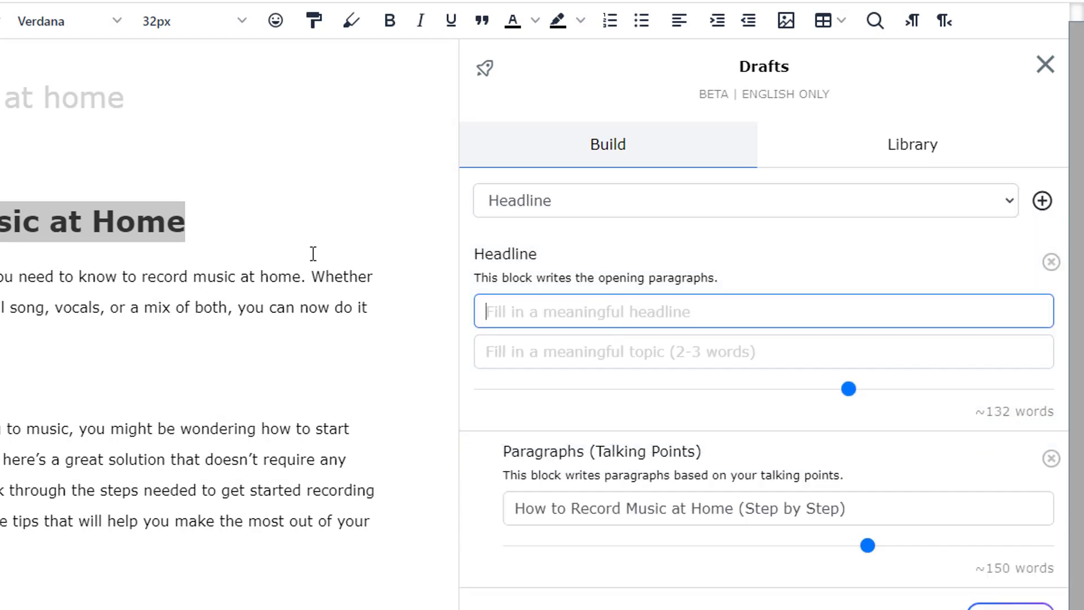
triple_click(776, 511)
key("ctrl+c")
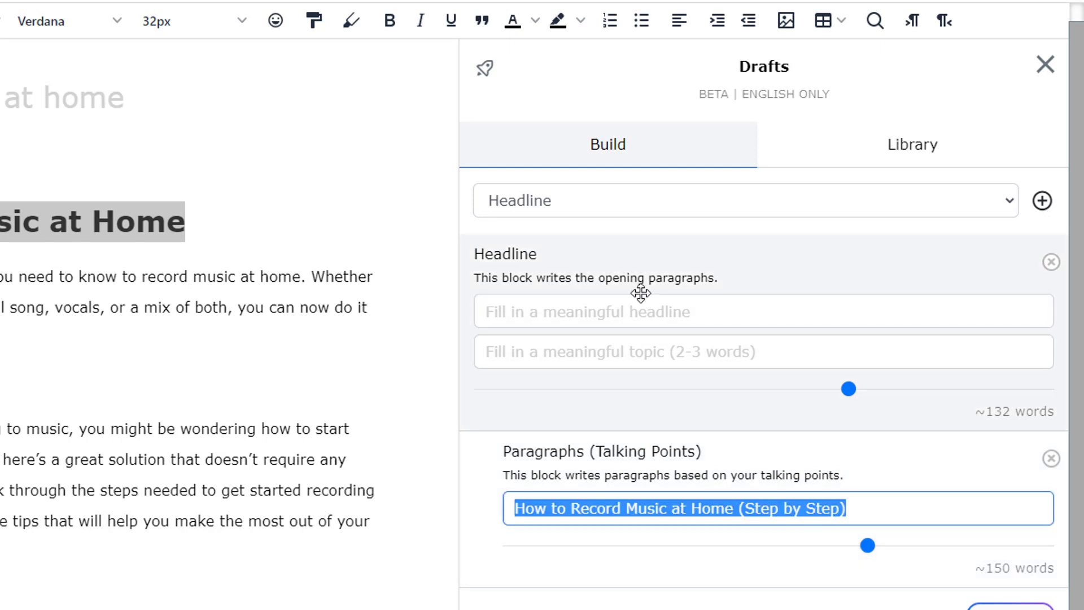
left_click(650, 311)
key("ctrl+v")
left_click(555, 360)
type("recording music at hone")
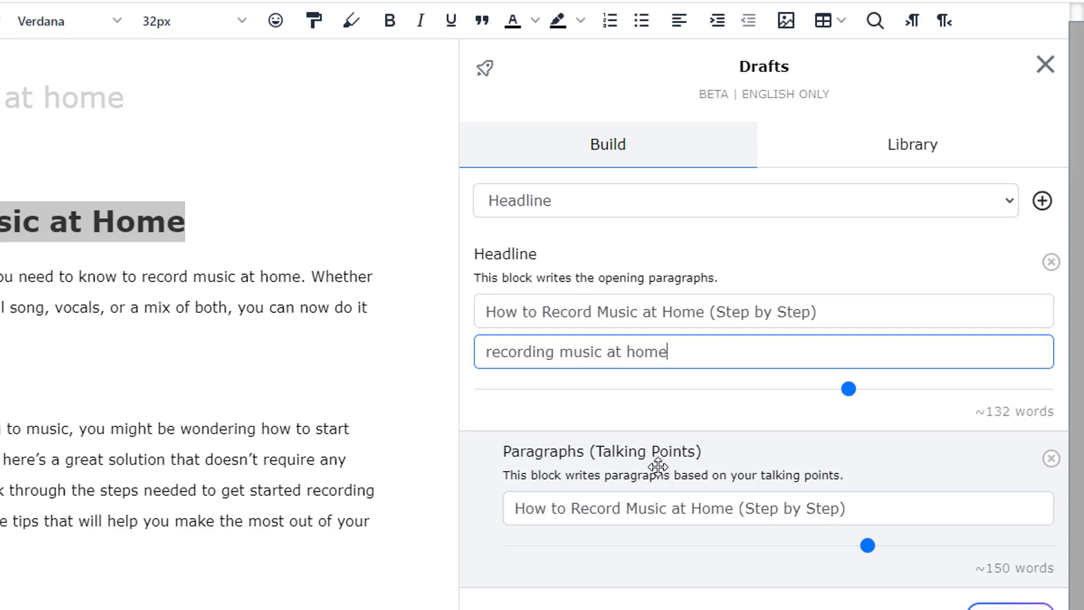
Check the entries of the Headline and Paragraphs (Talking Points) blocks and schedule the draft.
scroll(798, 298, "down", 2)
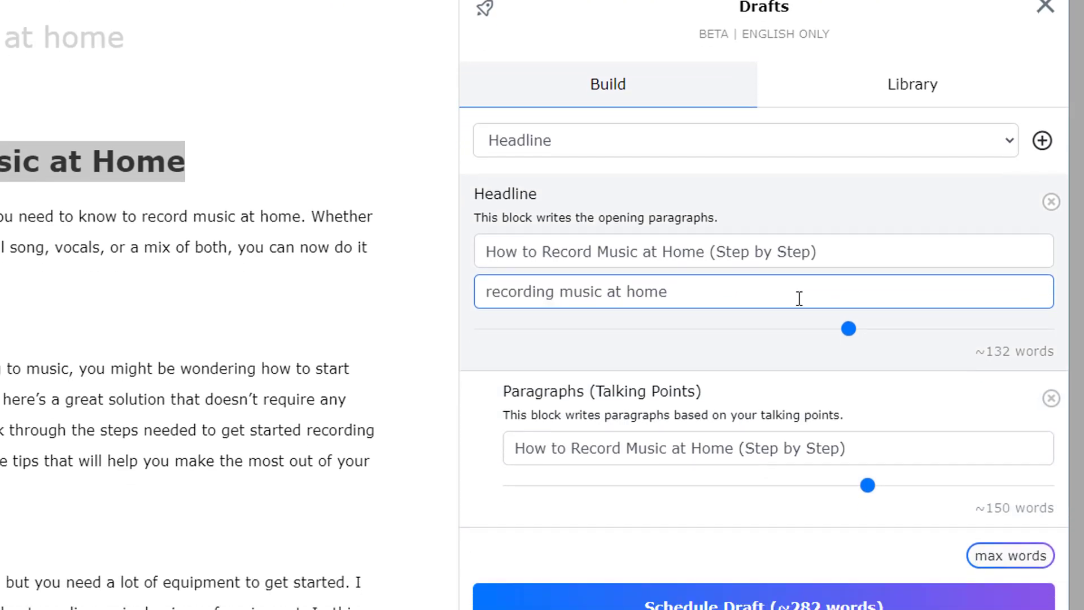
left_click(859, 198)
key("ctrl+a")
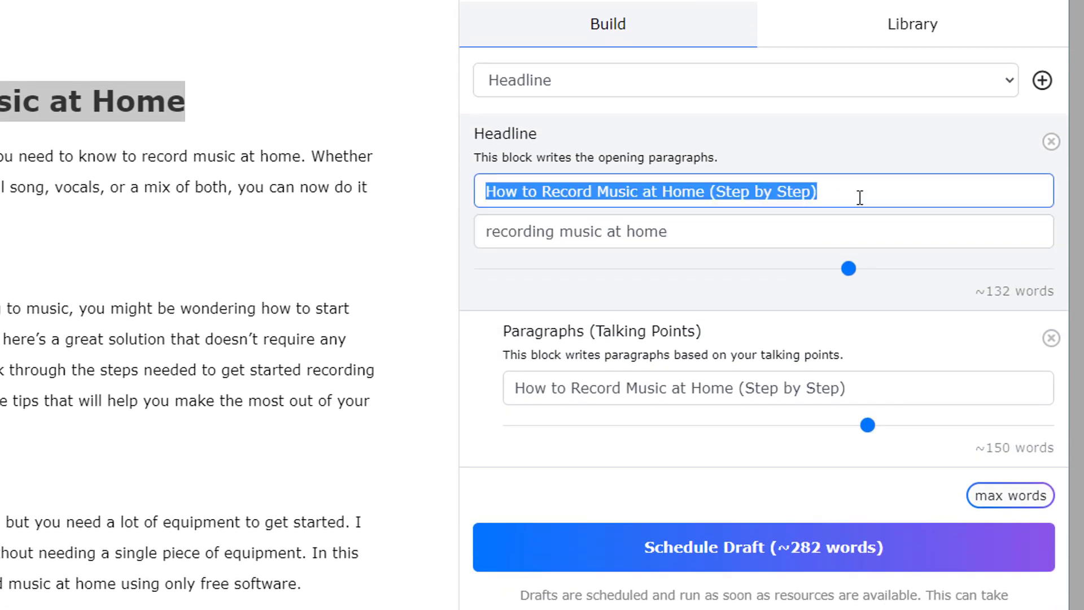
left_click(666, 240)
key("ctrl+a")
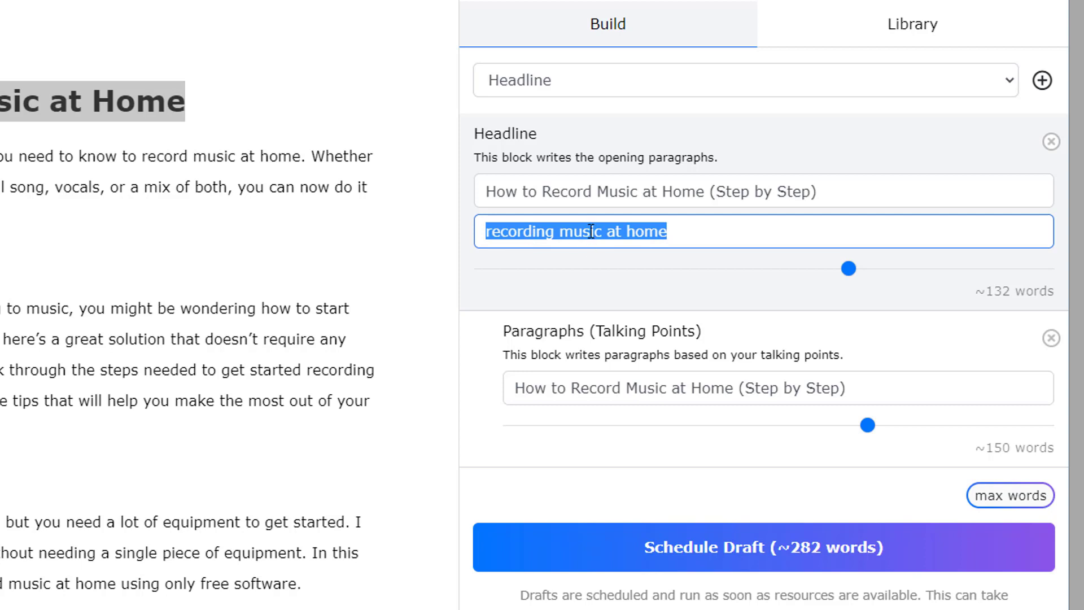
left_click(590, 230)
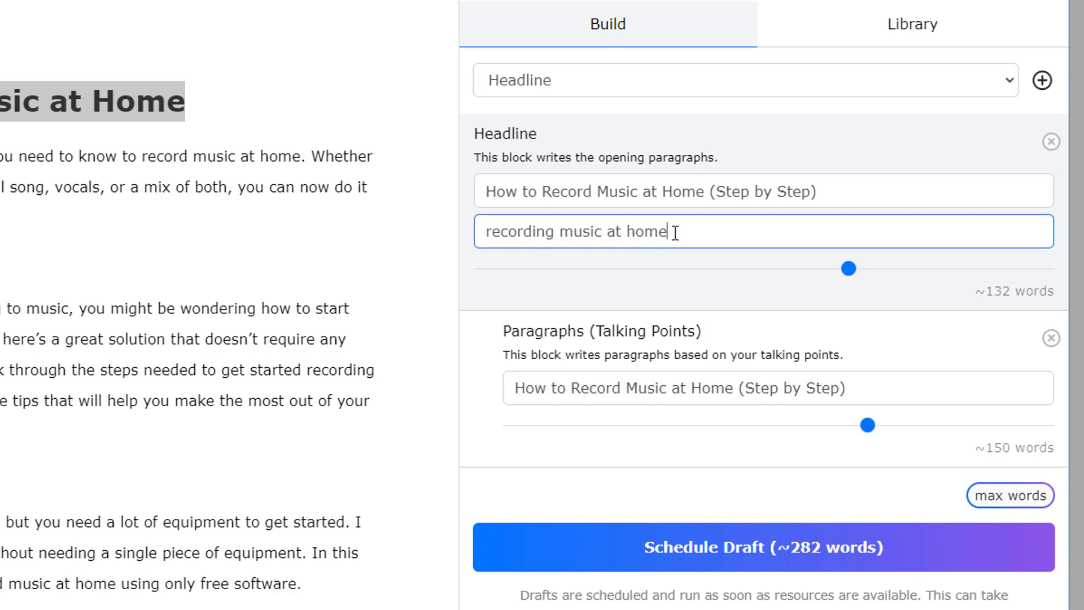
left_click(584, 383)
key("ctrl+a")
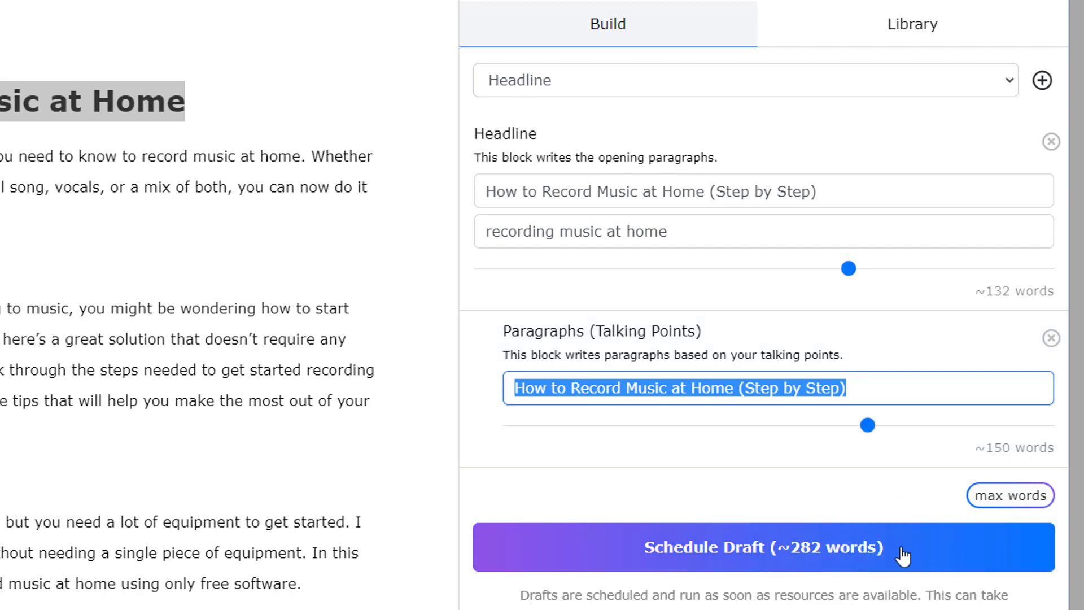
left_click(900, 549)
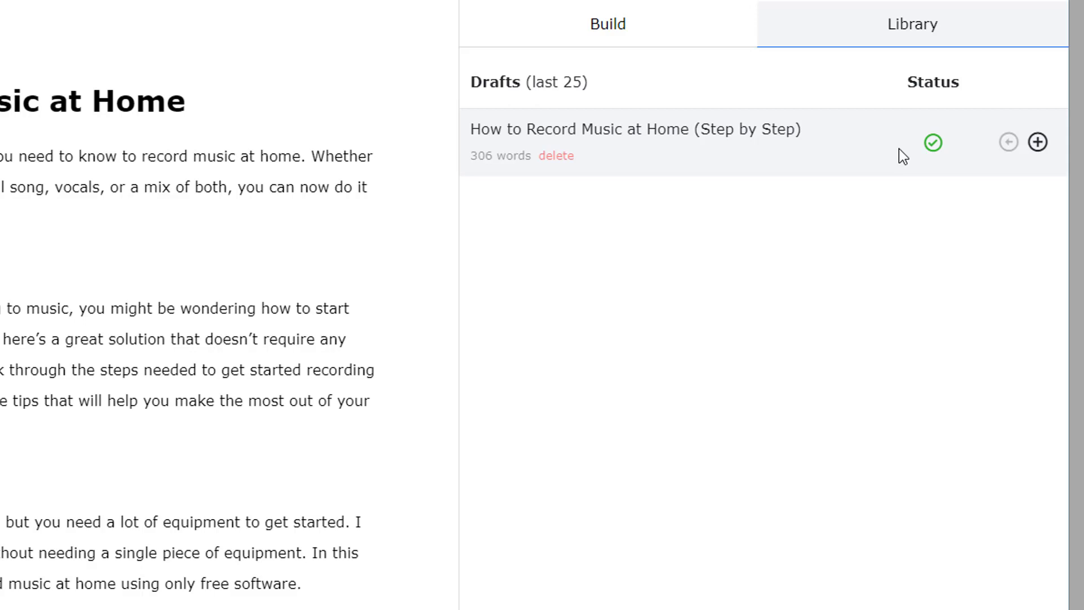
Insert the finished "How to Record Music at Home (Step by Step)" draft on a new line below the article's last paragraph.
key("Return")
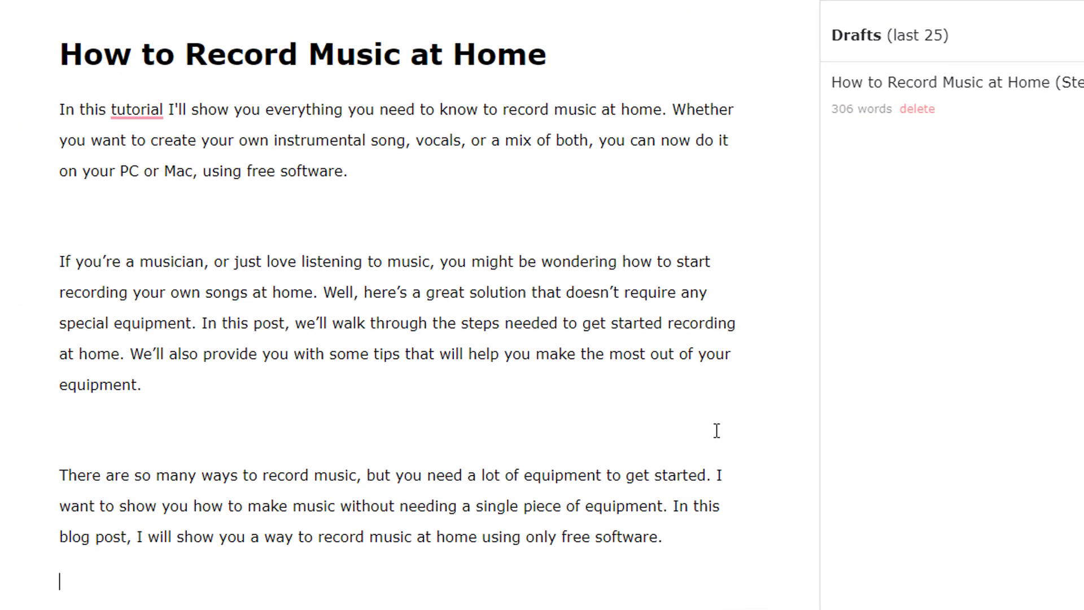
scroll(716, 430, "down", 7)
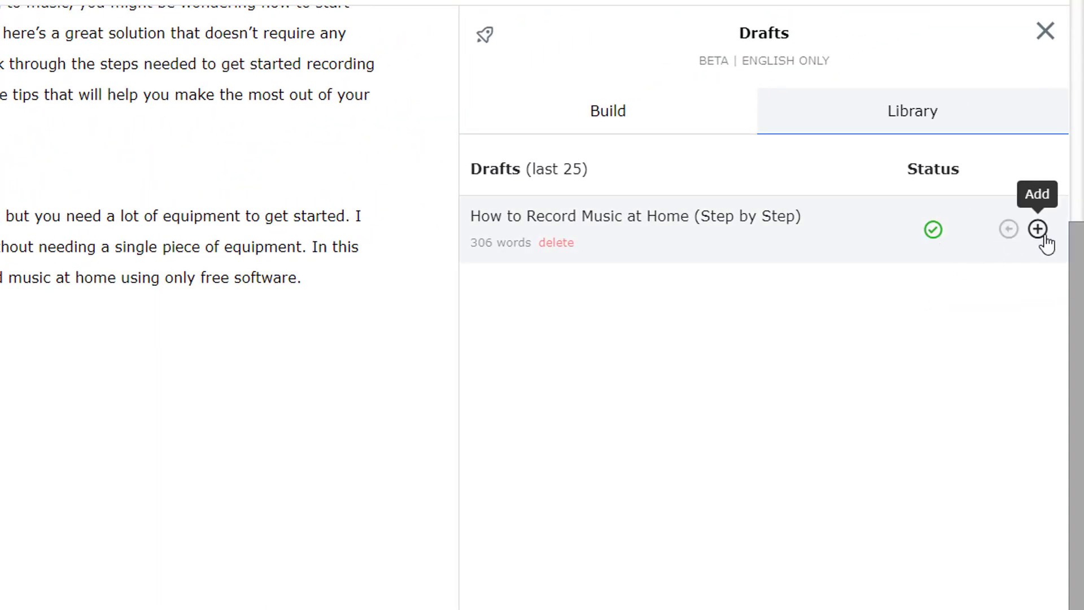
left_click(1040, 235)
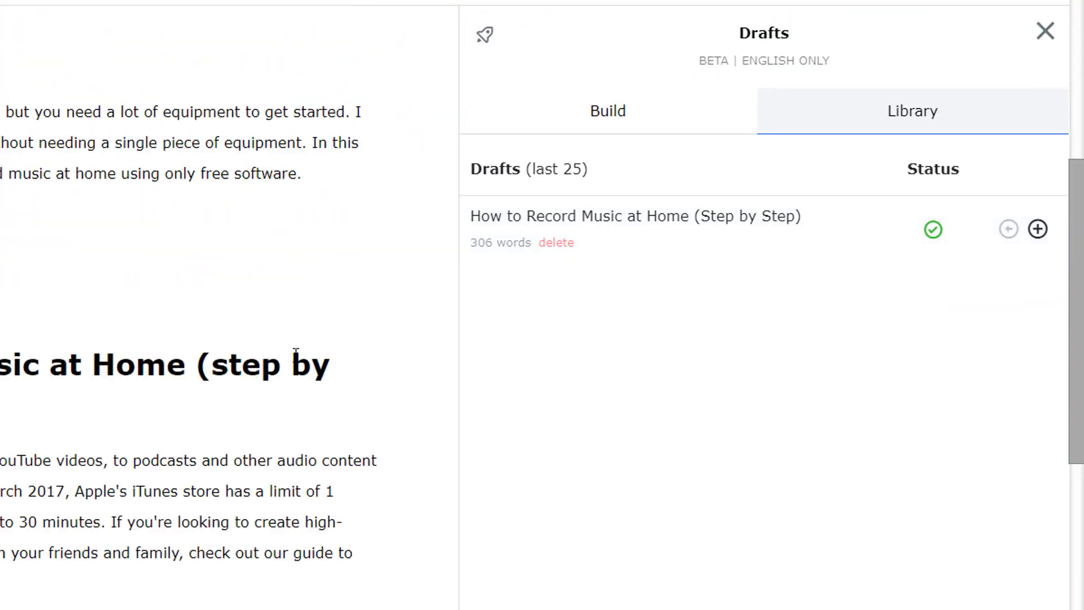
Read through the inserted draft and delete its final paragraph, which begins "In addition to these three components".
scroll(288, 372, "down", 8)
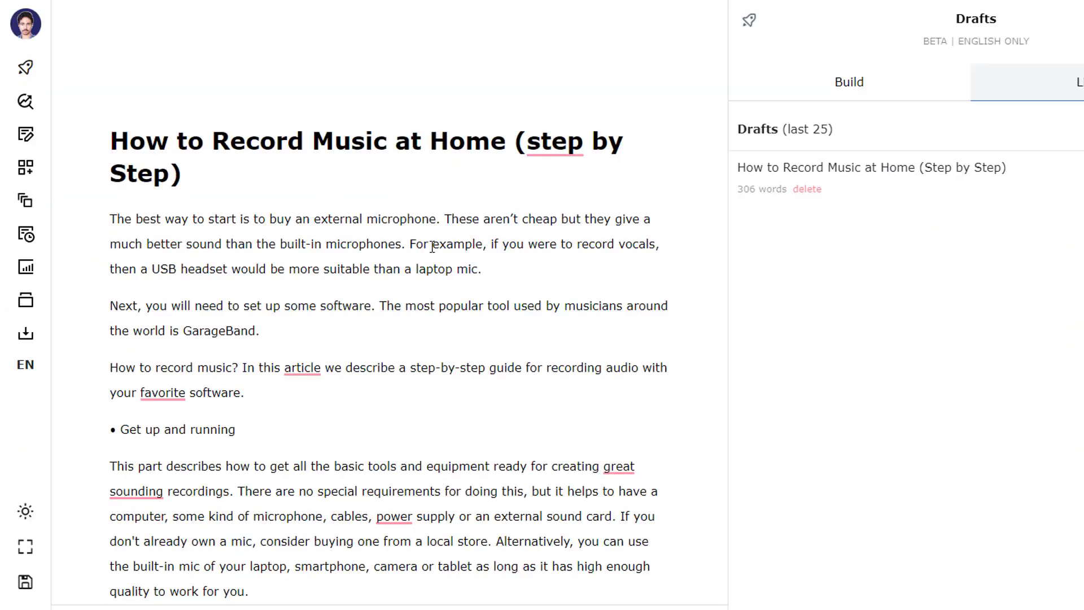
triple_click(292, 230)
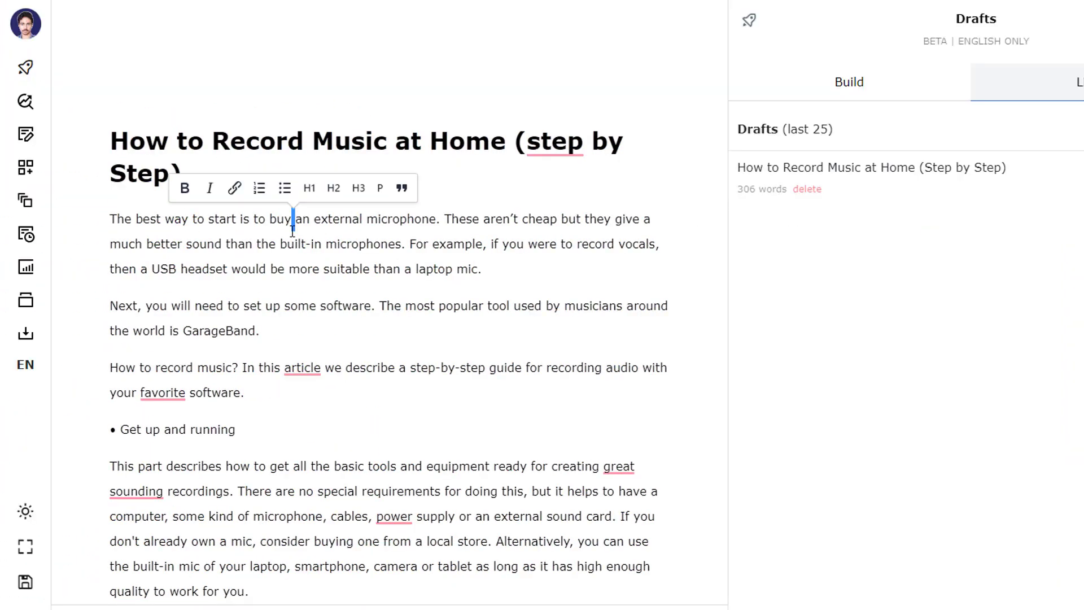
left_click(458, 268)
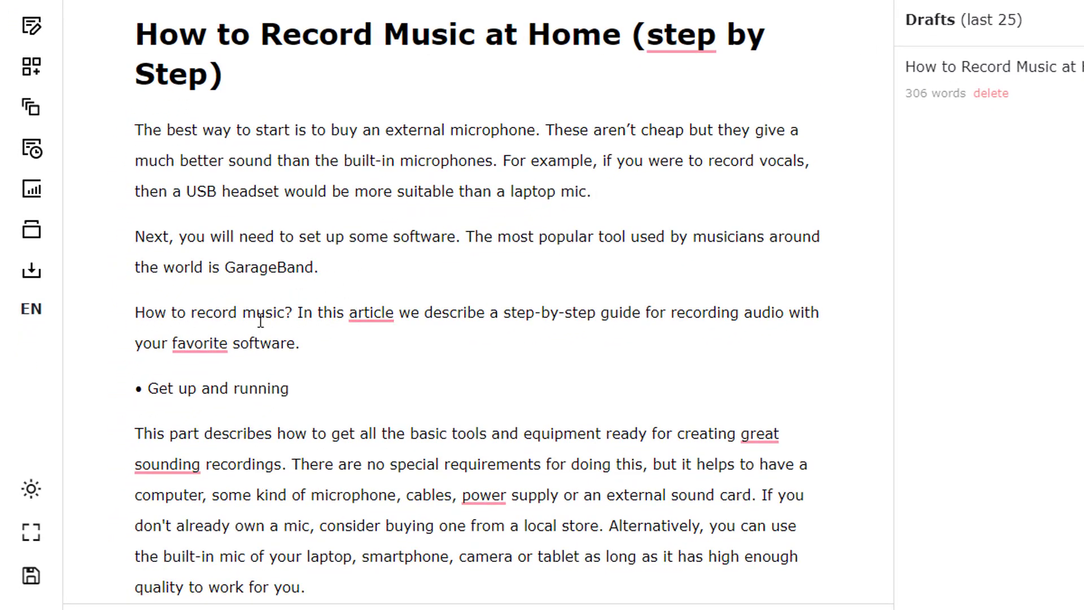
scroll(342, 321, "down", 3)
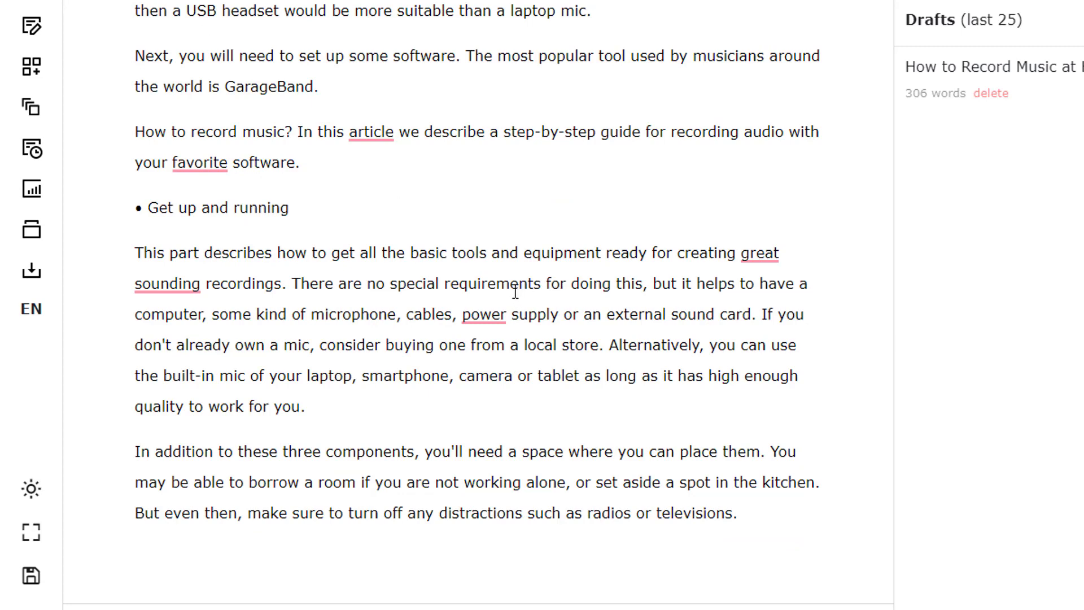
triple_click(531, 470)
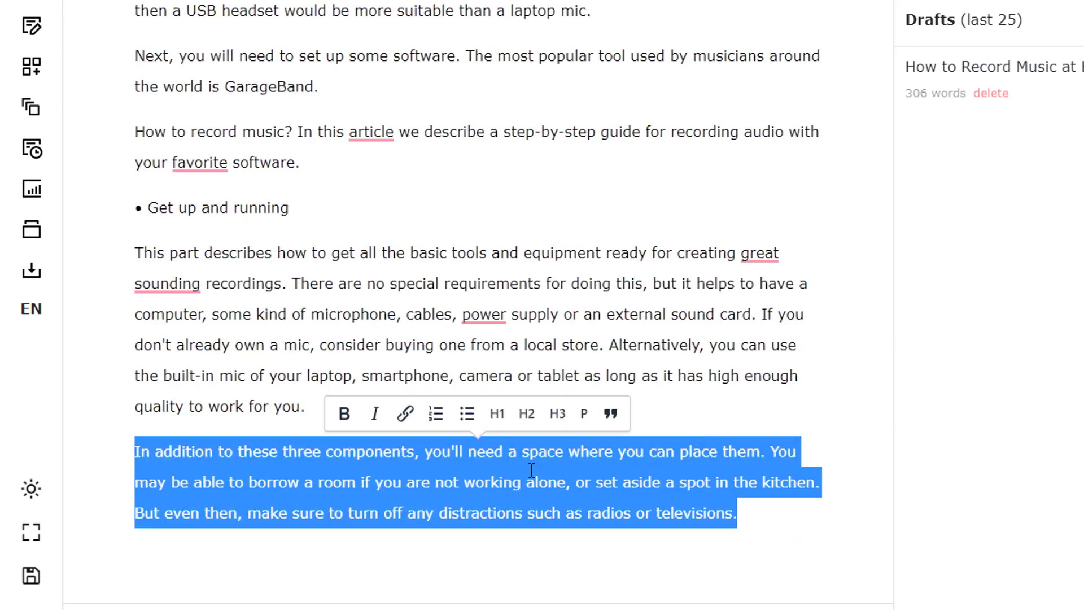
key("BackSpace")
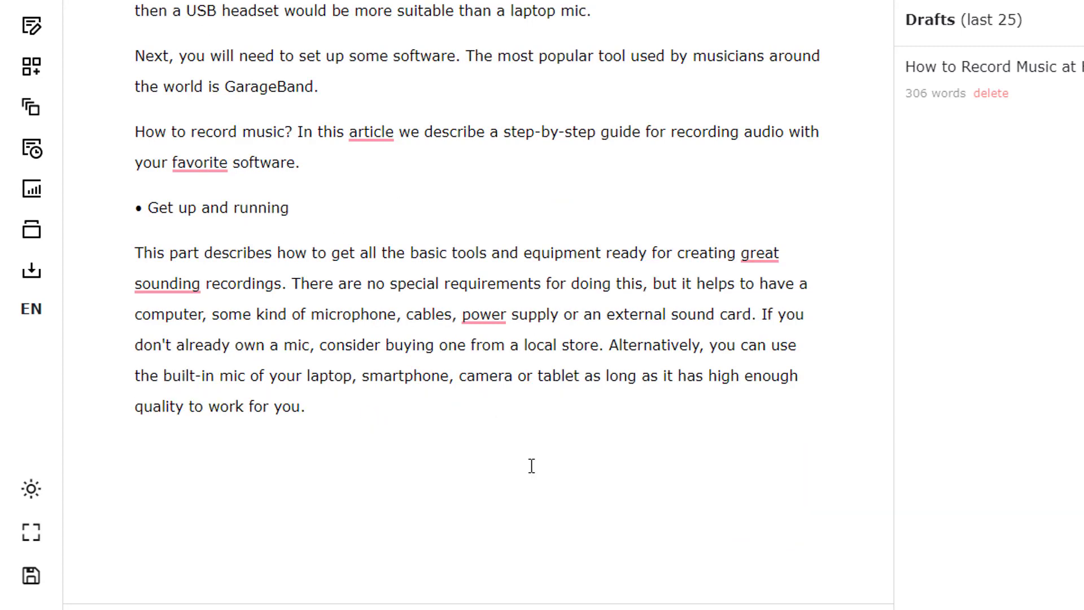
Merge the "How to record music?" paragraph into the GarageBand paragraph before it and turn the "Get up and running" bullet into a heading.
scroll(428, 429, "up", 2)
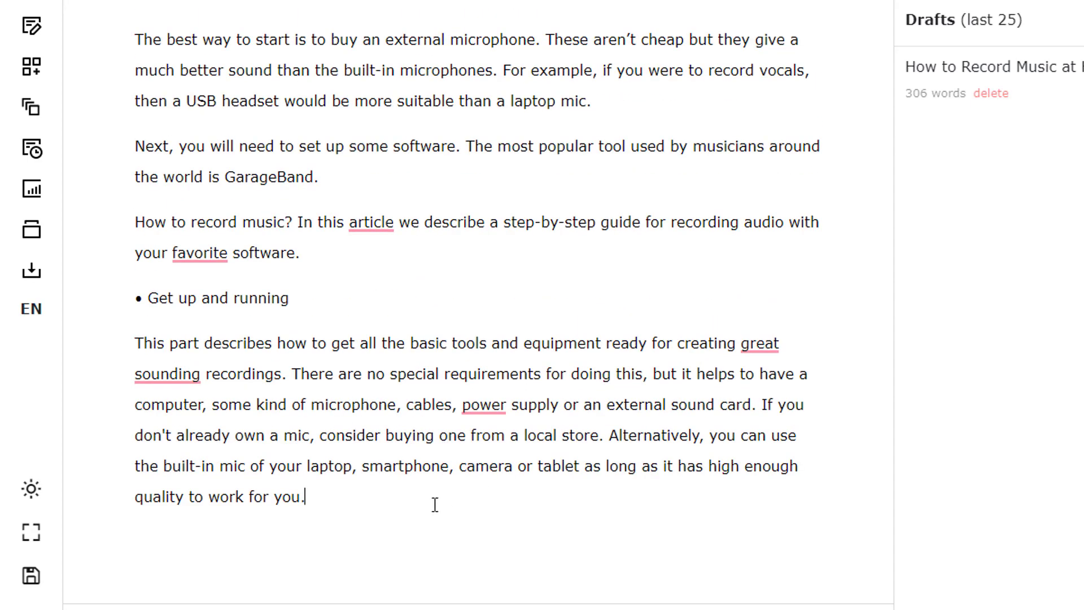
left_click_drag(434, 504, 212, 137)
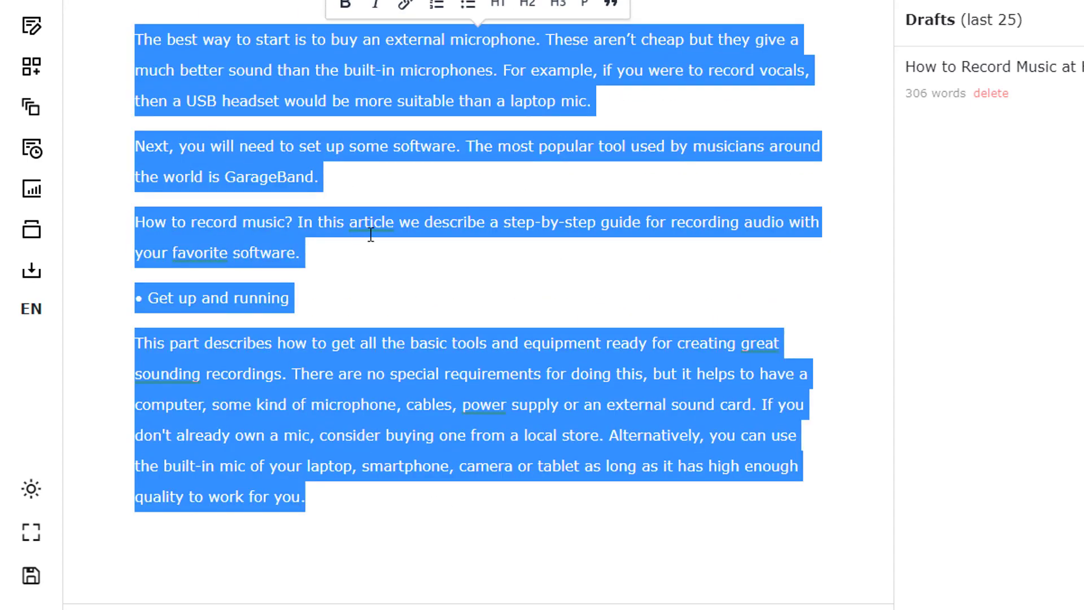
left_click(149, 237)
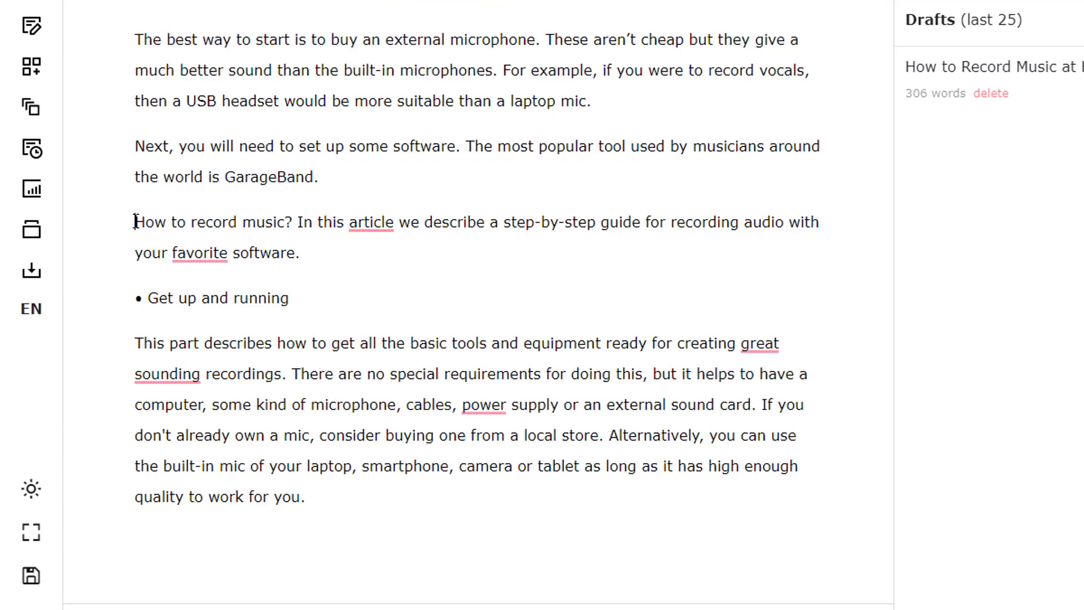
key("BackSpace")
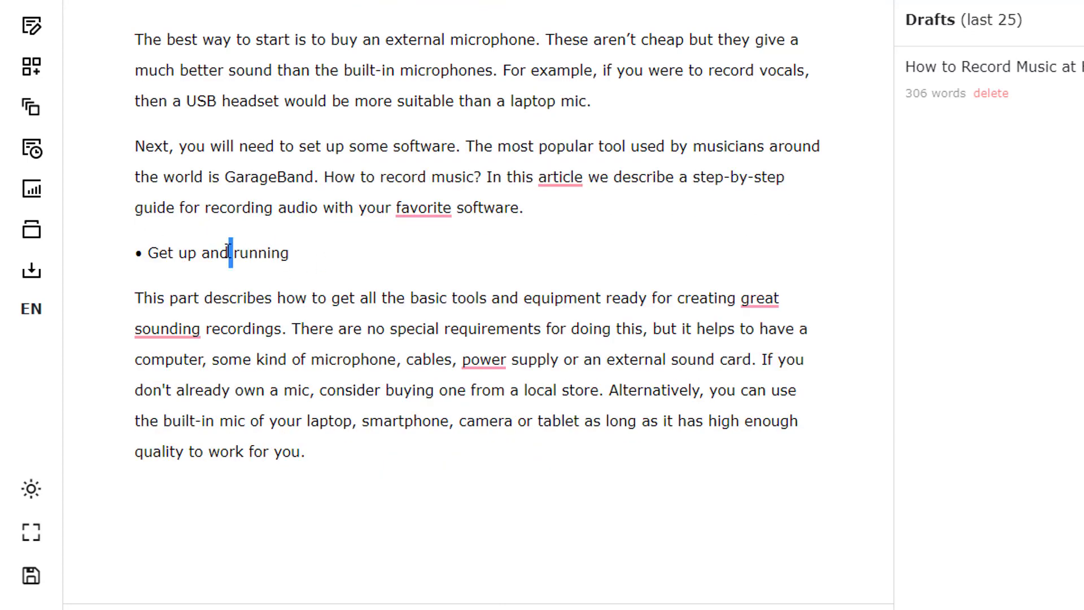
triple_click(228, 249)
left_click(277, 214)
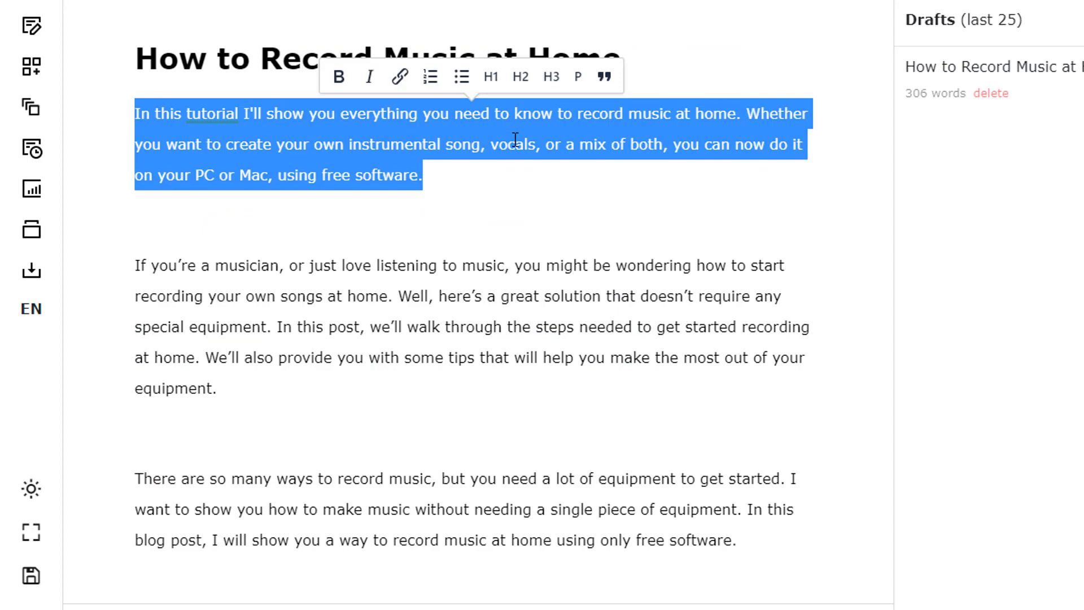
Review the article's three introductory paragraphs and the draft text below them.
triple_click(514, 140)
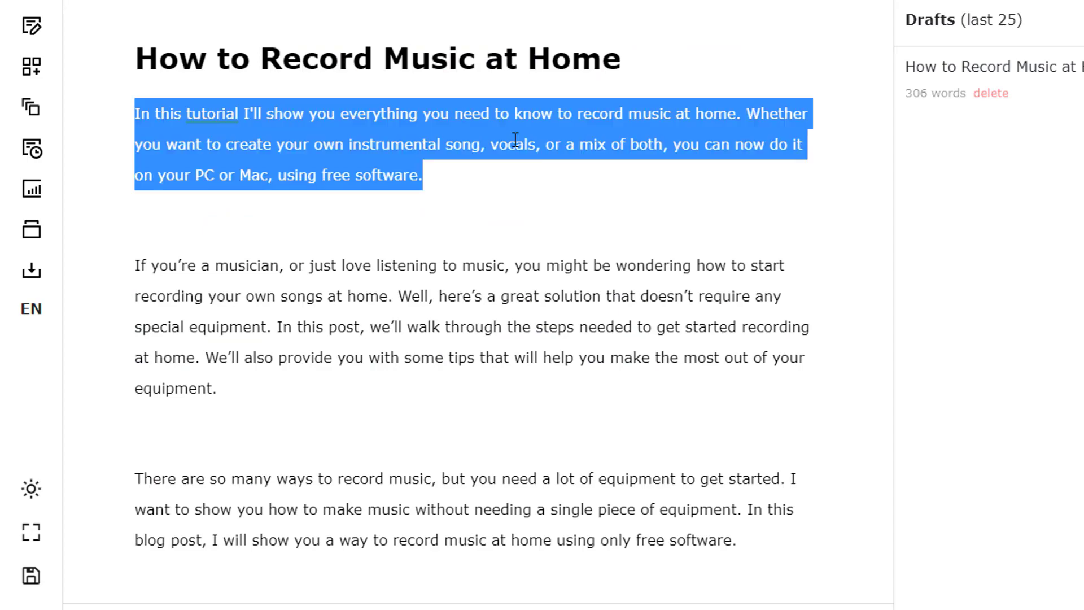
triple_click(522, 297)
scroll(593, 305, "down", 4)
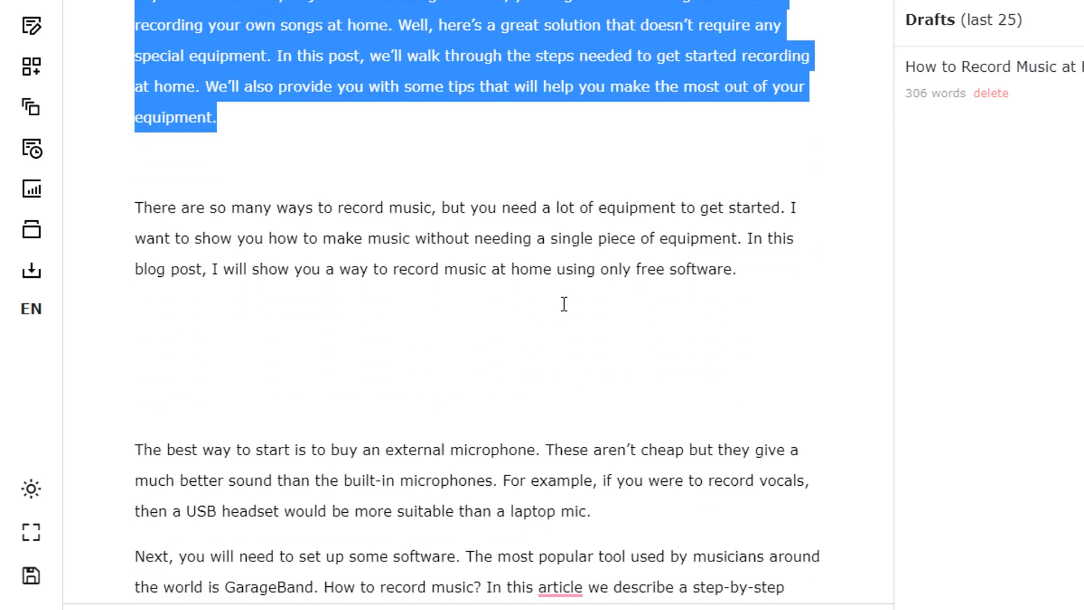
triple_click(508, 240)
scroll(491, 259, "down", 9)
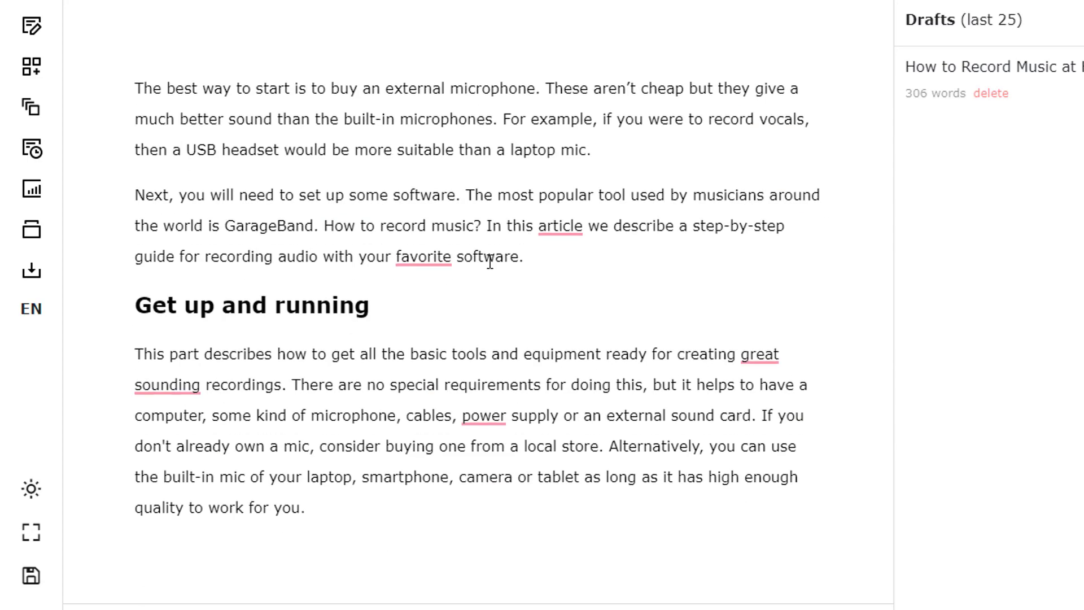
scroll(508, 344, "up", 7)
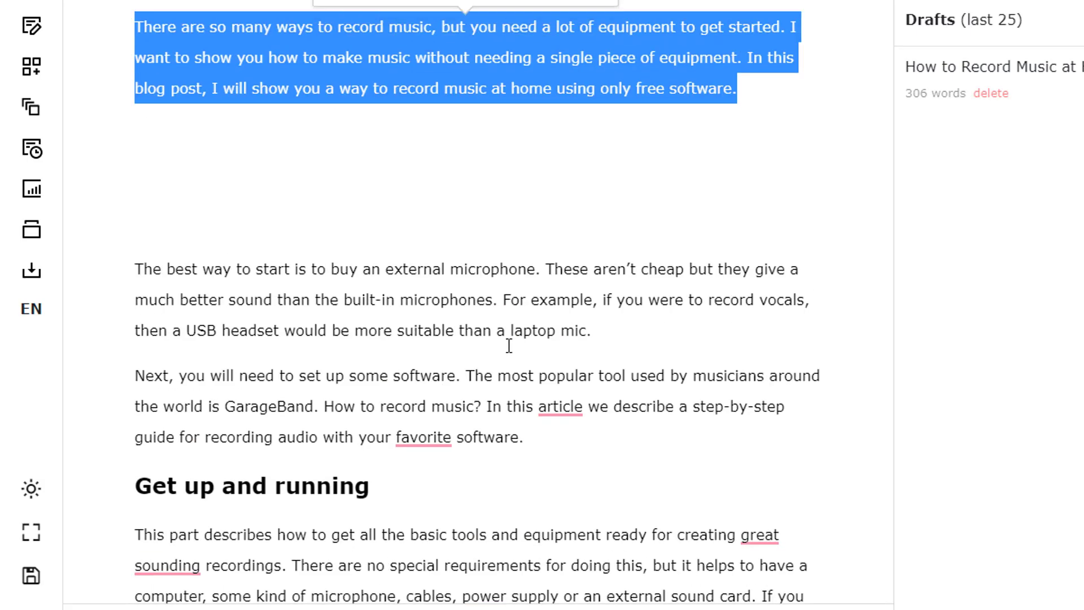